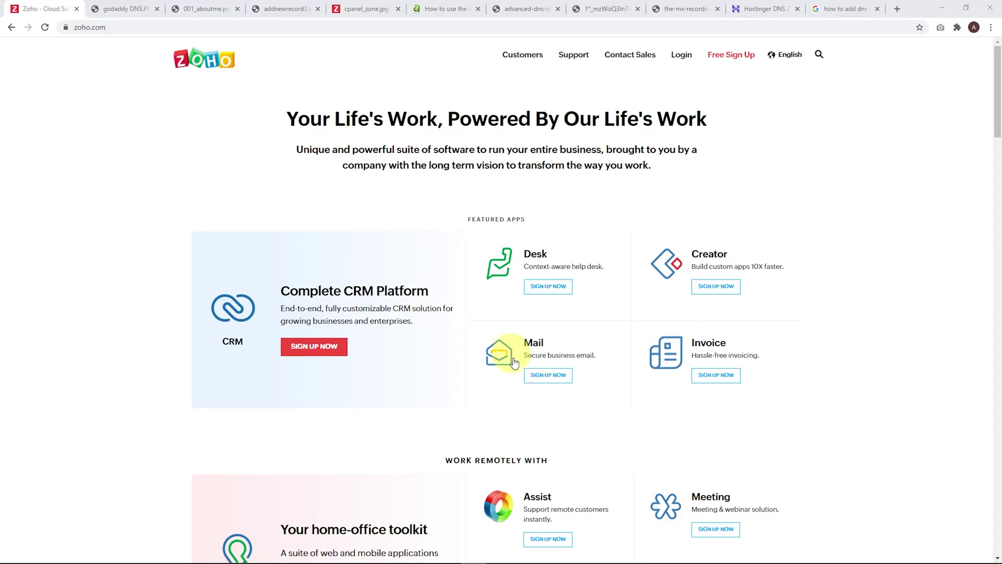
Step: Compare Business and Personal Email, then sign up for the Forever Free plan on the pricing page
{"action": "left_click", "coordinate": [534, 377]}
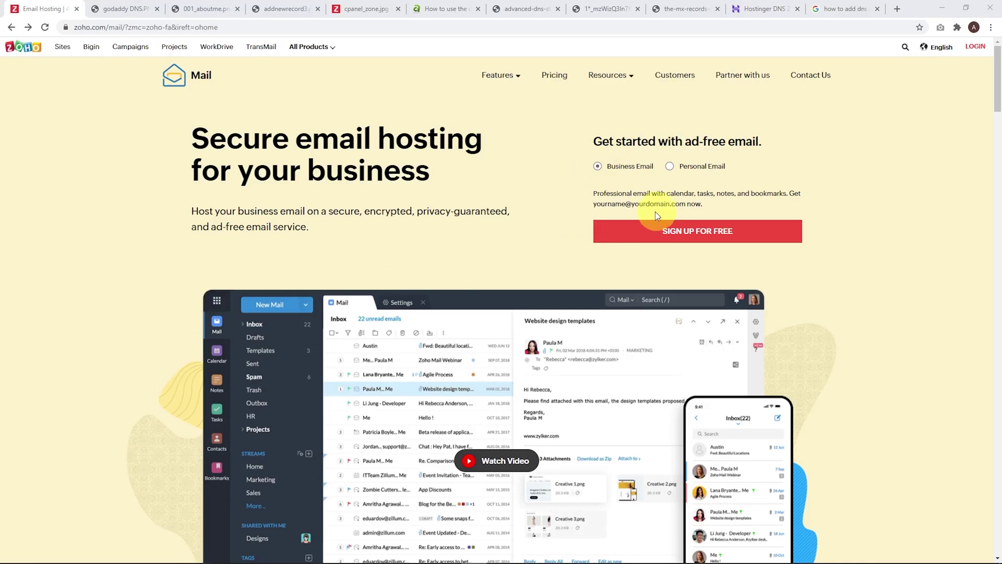
{"action": "left_click", "coordinate": [670, 167]}
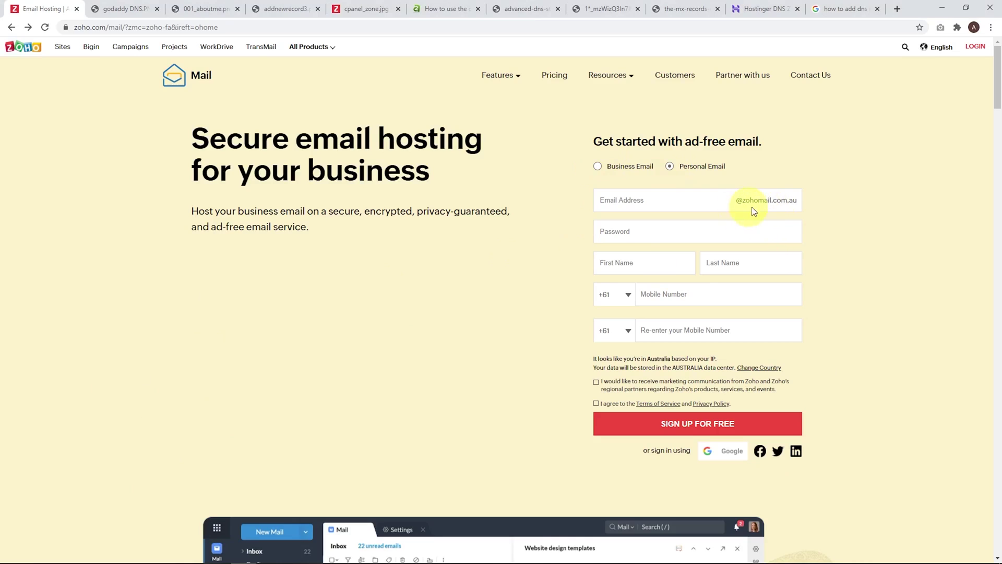
{"action": "left_click", "coordinate": [597, 167]}
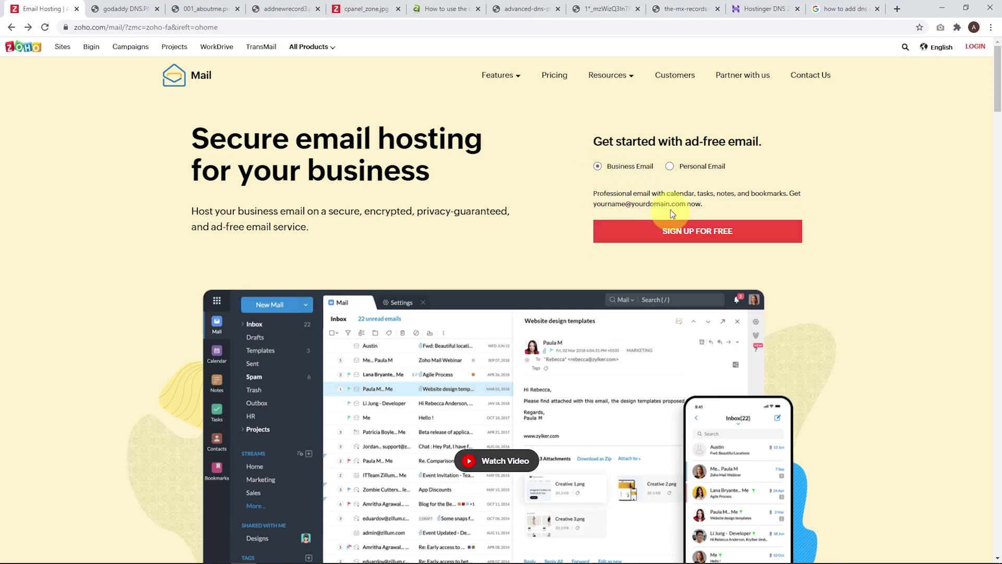
{"action": "left_click", "coordinate": [679, 236]}
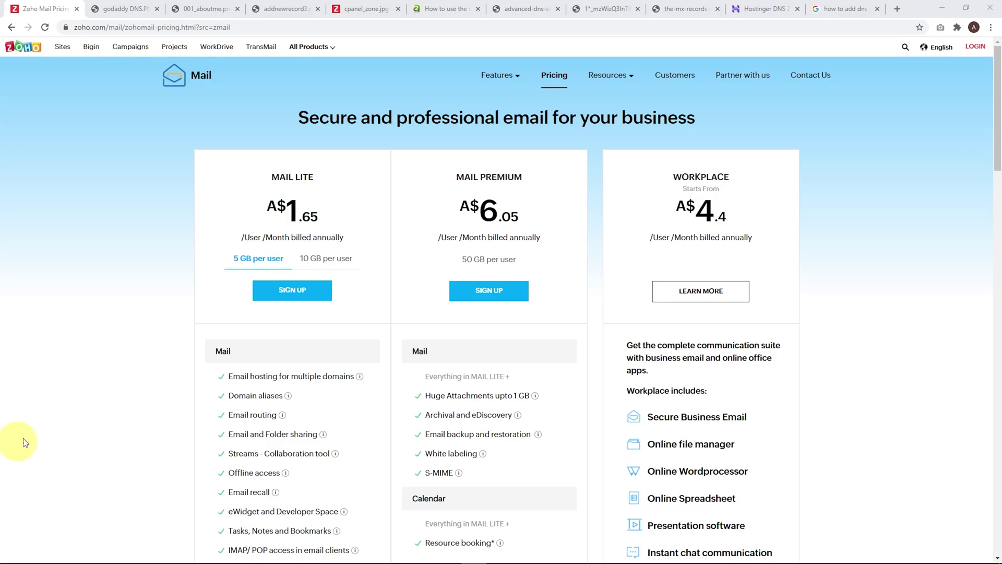
{"action": "scroll", "coordinate": [147, 208], "scroll_direction": "down", "scroll_amount": 15}
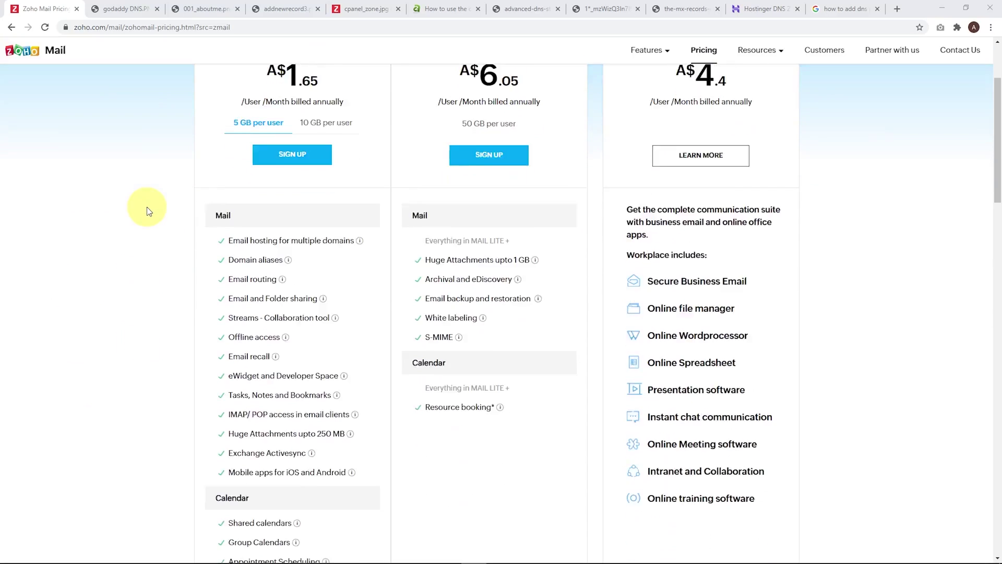
{"action": "scroll", "coordinate": [180, 218], "scroll_direction": "down", "scroll_amount": 3}
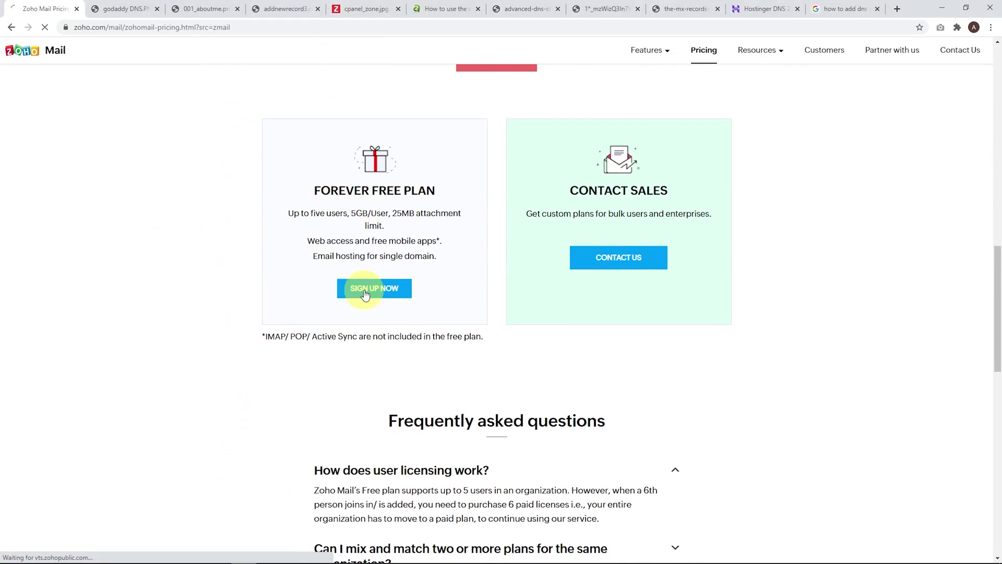
{"action": "left_click", "coordinate": [366, 290]}
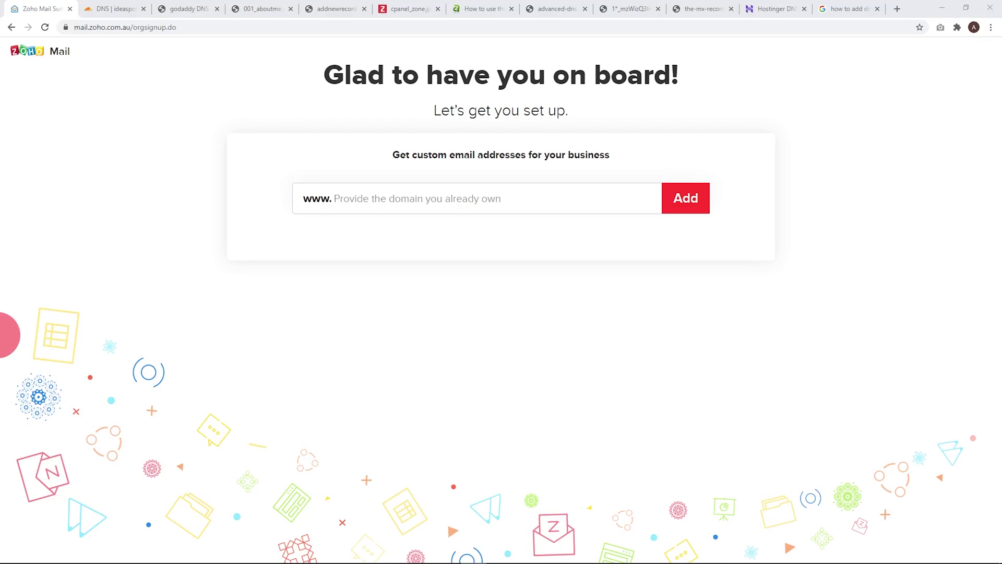
Step: Add the domain ideaspot.space and submit the administrator registration details
{"action": "left_click", "coordinate": [347, 196]}
{"action": "type", "text": "ideaspot.space"}
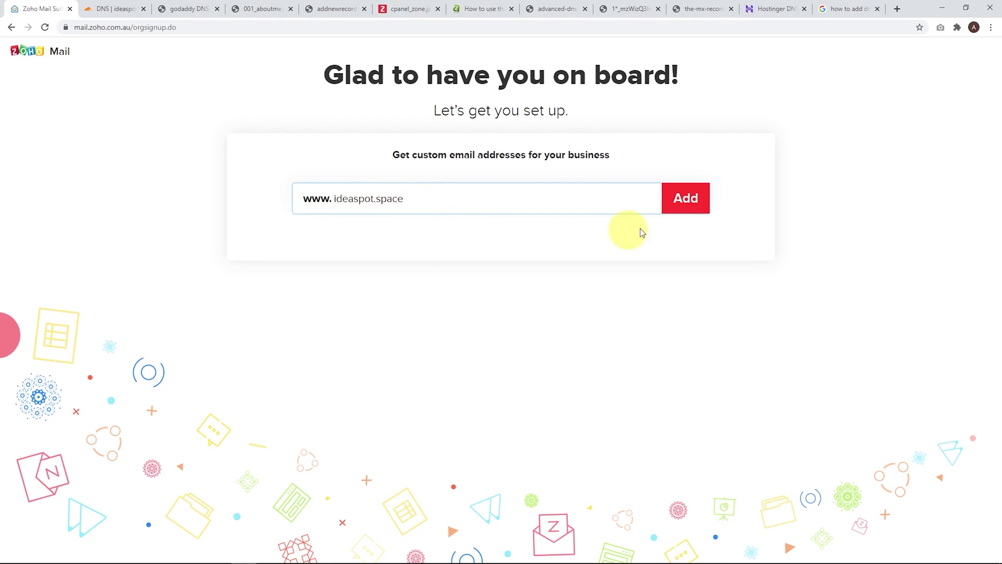
{"action": "left_click", "coordinate": [682, 205]}
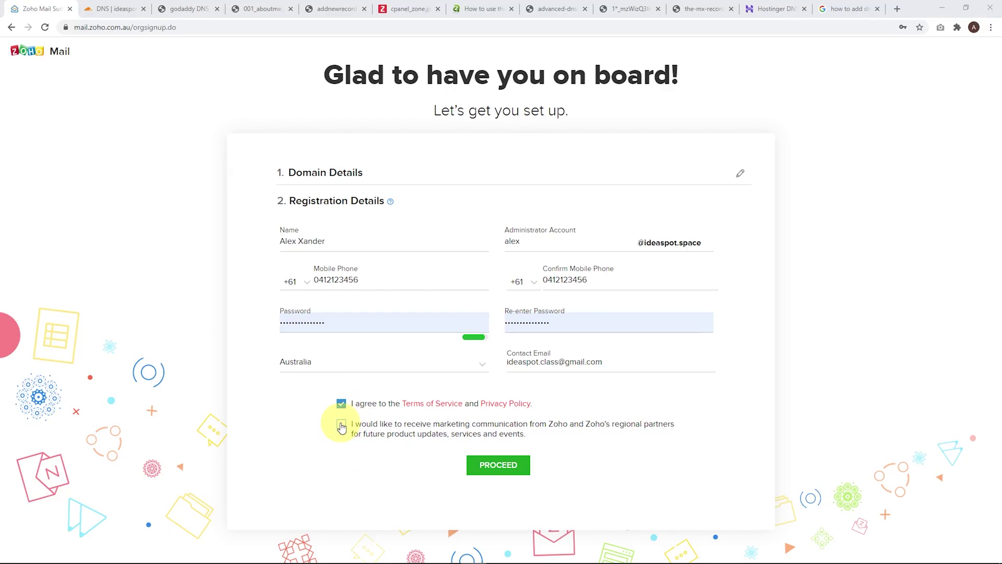
{"action": "left_click", "coordinate": [493, 473]}
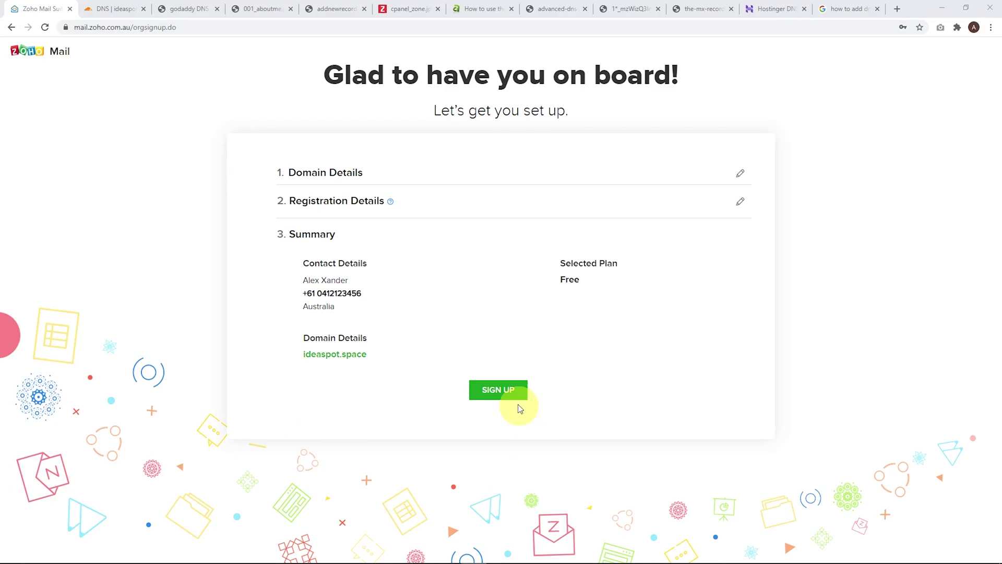
Step: Create the Zoho Mail account from the free-plan Summary
{"action": "left_click", "coordinate": [501, 391]}
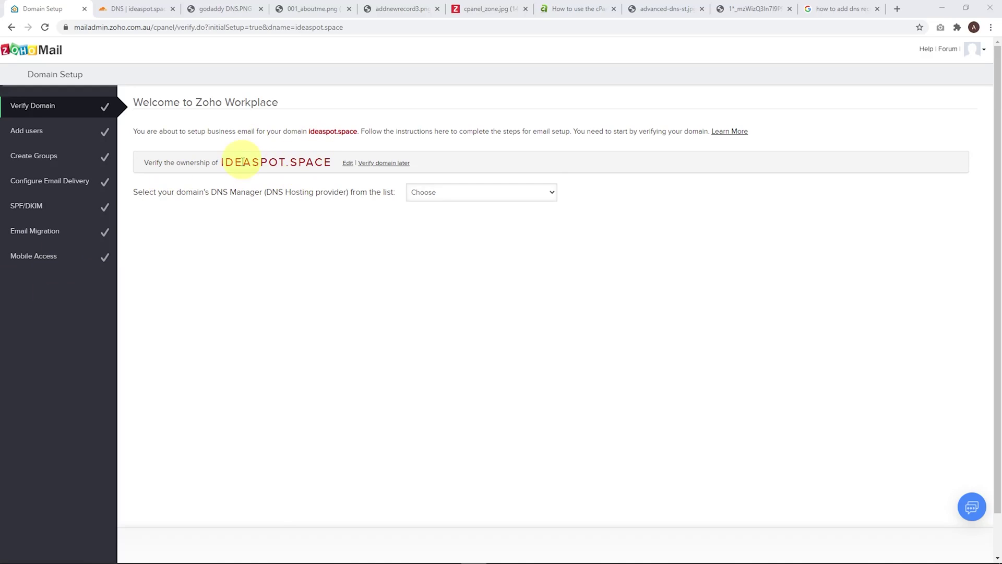
Step: Set the DNS Manager to Others instead of GoDaddy
{"action": "left_click", "coordinate": [439, 194]}
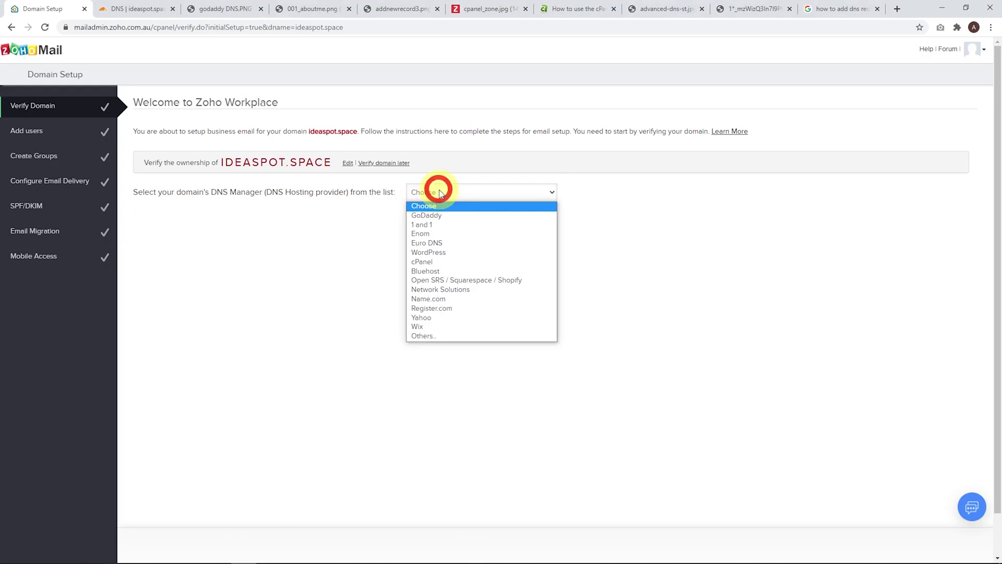
{"action": "left_click", "coordinate": [431, 217]}
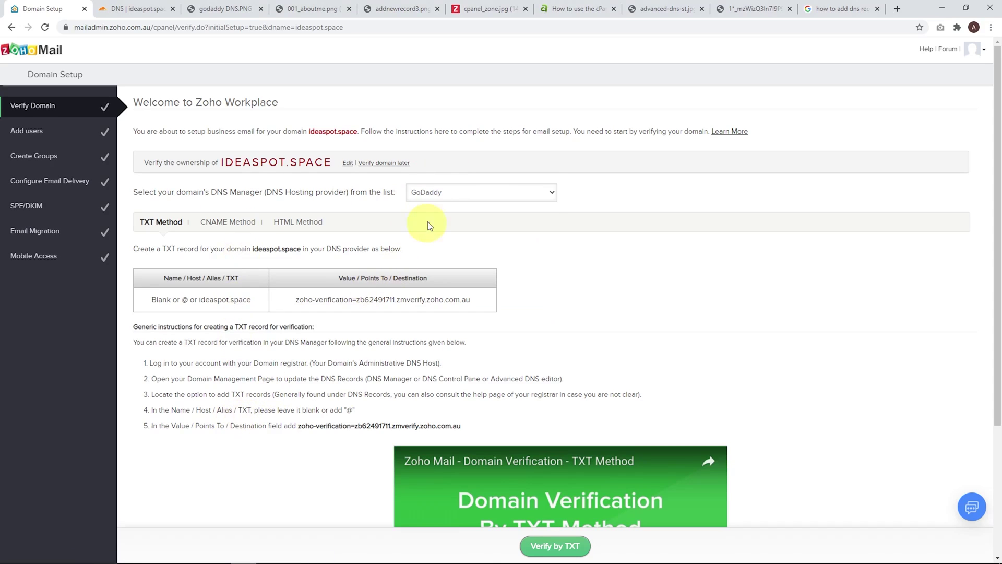
{"action": "left_click", "coordinate": [442, 194]}
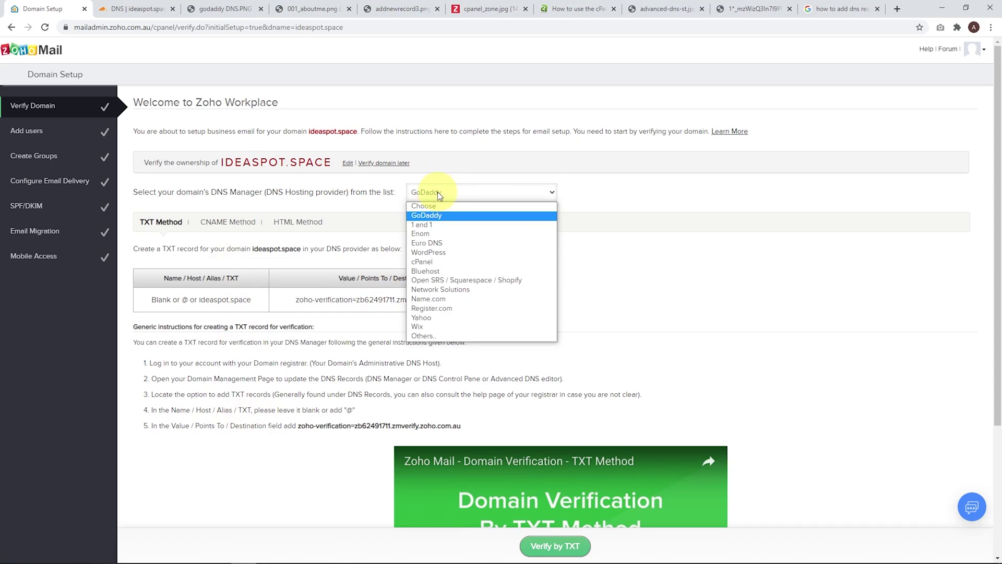
{"action": "left_click", "coordinate": [421, 336]}
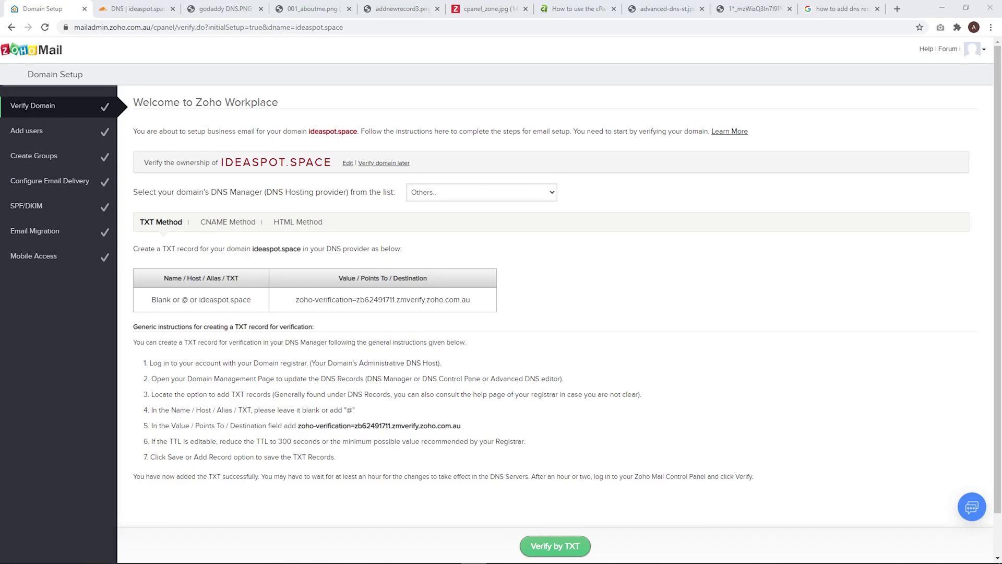
Step: Copy the zoho-verification TXT value to the clipboard
{"action": "left_click_drag", "start_coordinate": [294, 299], "coordinate": [478, 298]}
{"action": "right_click", "coordinate": [447, 294]}
{"action": "left_click", "coordinate": [456, 301]}
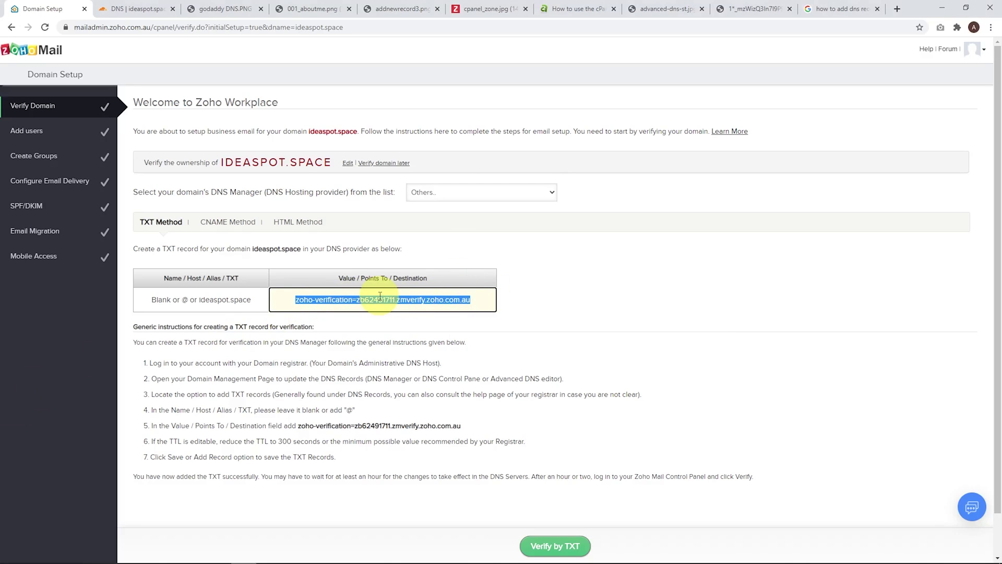
Step: Scan Cloudflare's existing DNS records for ideaspot.space, then view the GoDaddy DNS Management example
{"action": "left_click", "coordinate": [127, 12]}
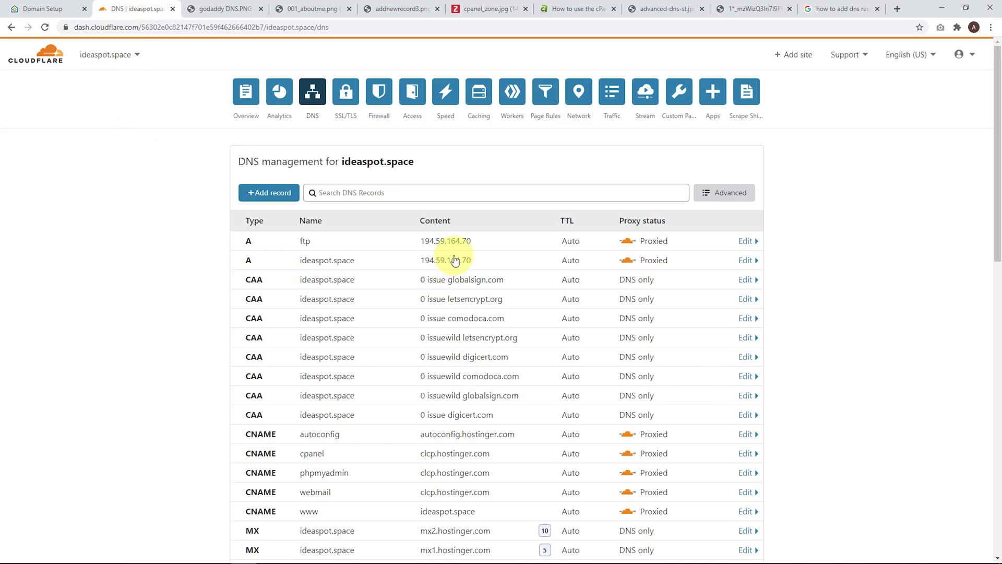
{"action": "scroll", "coordinate": [462, 322], "scroll_direction": "down", "scroll_amount": 5}
{"action": "scroll", "coordinate": [461, 321], "scroll_direction": "up", "scroll_amount": 5}
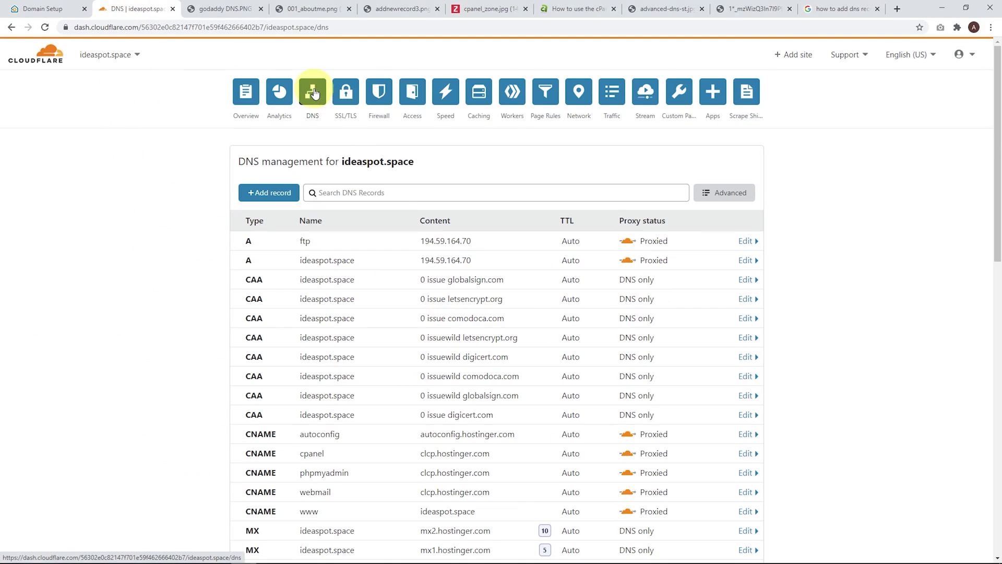
{"action": "left_click", "coordinate": [209, 9]}
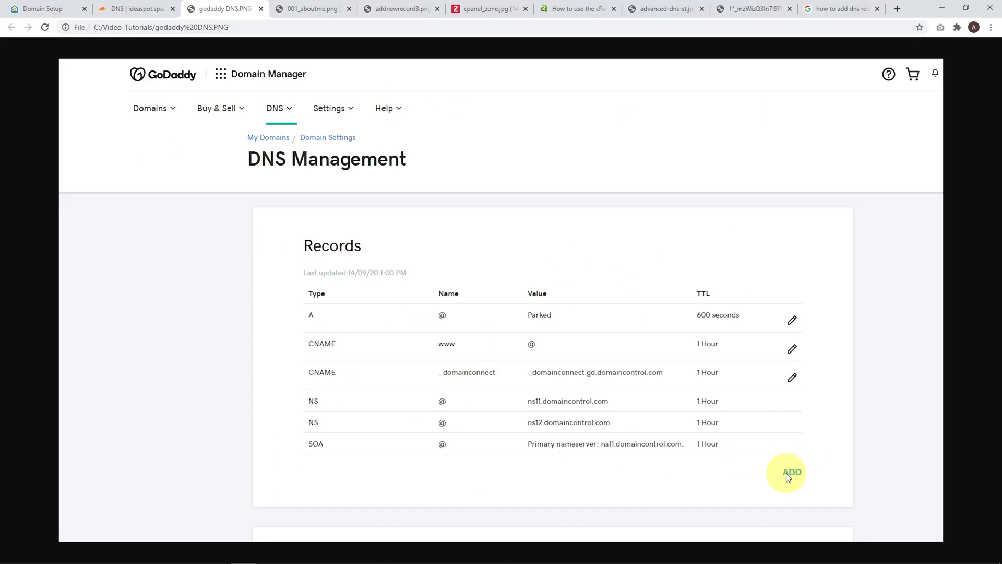
Step: Browse the Namecheap, cPanel and Hostinger DNS editor examples through to the Google DNS search
{"action": "left_click", "coordinate": [318, 9]}
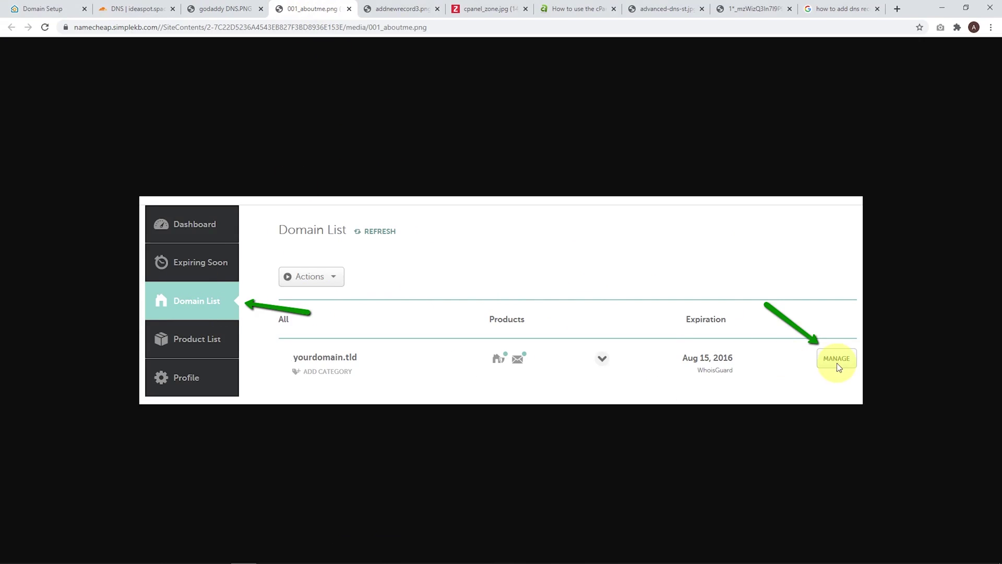
{"action": "left_click", "coordinate": [401, 9]}
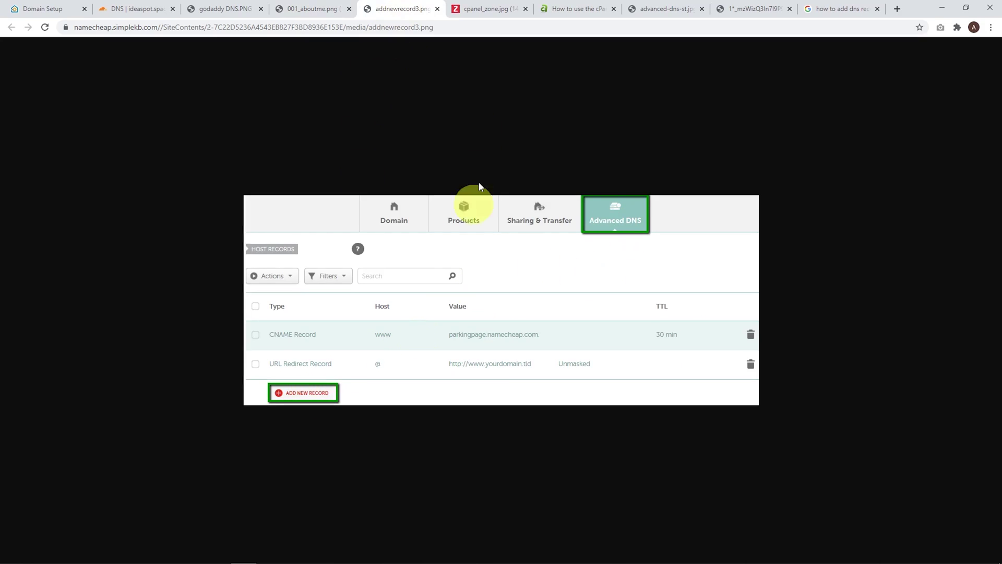
{"action": "left_click", "coordinate": [478, 9]}
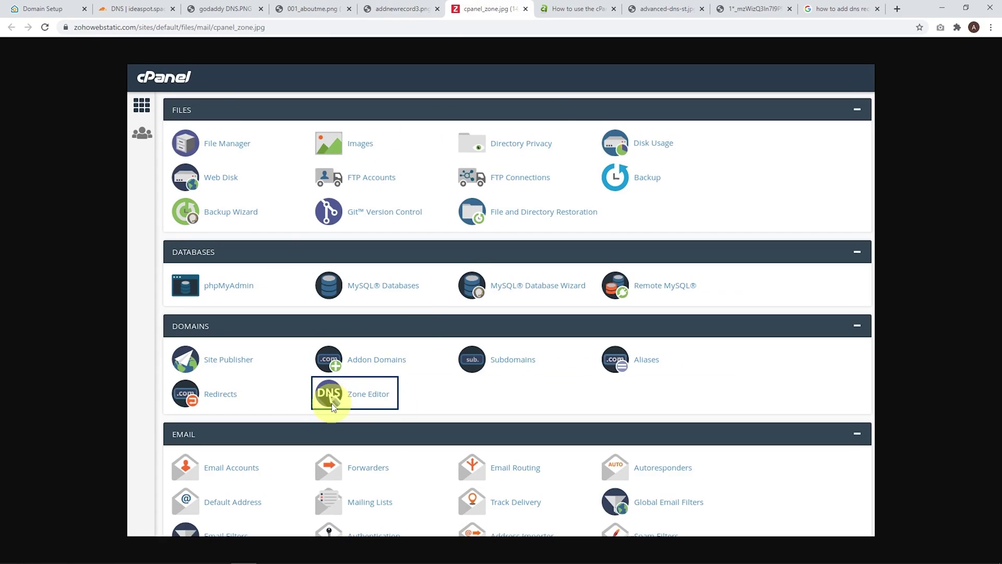
{"action": "left_click", "coordinate": [571, 9]}
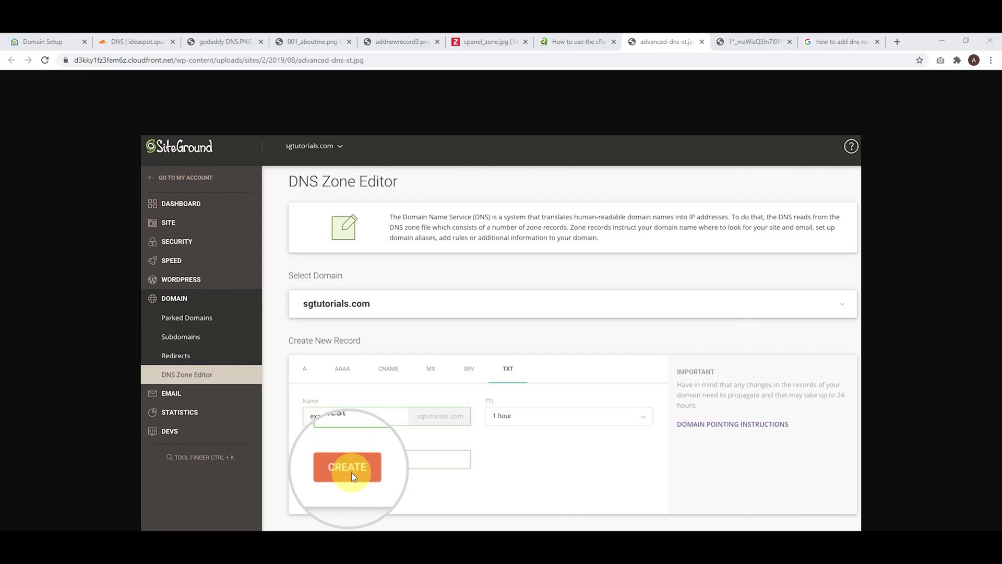
{"action": "key", "text": "ctrl+Tab"}
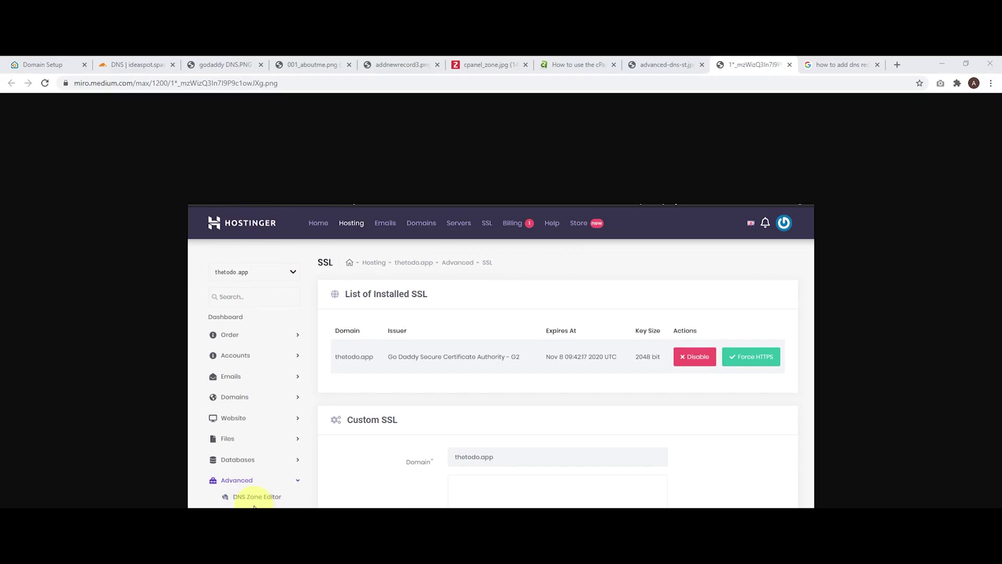
{"action": "key", "text": "ctrl+Tab"}
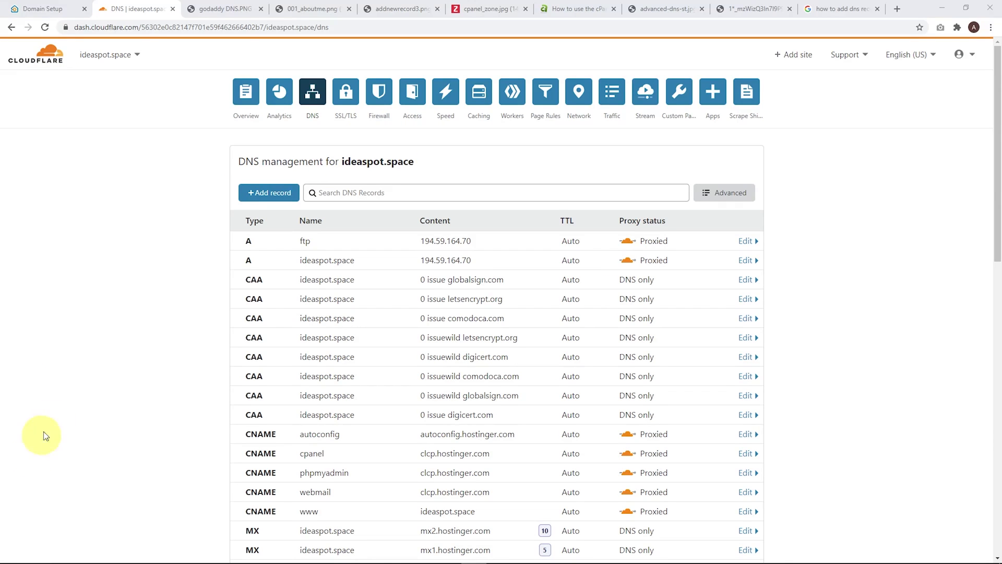
Step: Recheck the Zoho verification value, then return to Cloudflare's ideaspot.space DNS records
{"action": "left_click", "coordinate": [48, 16]}
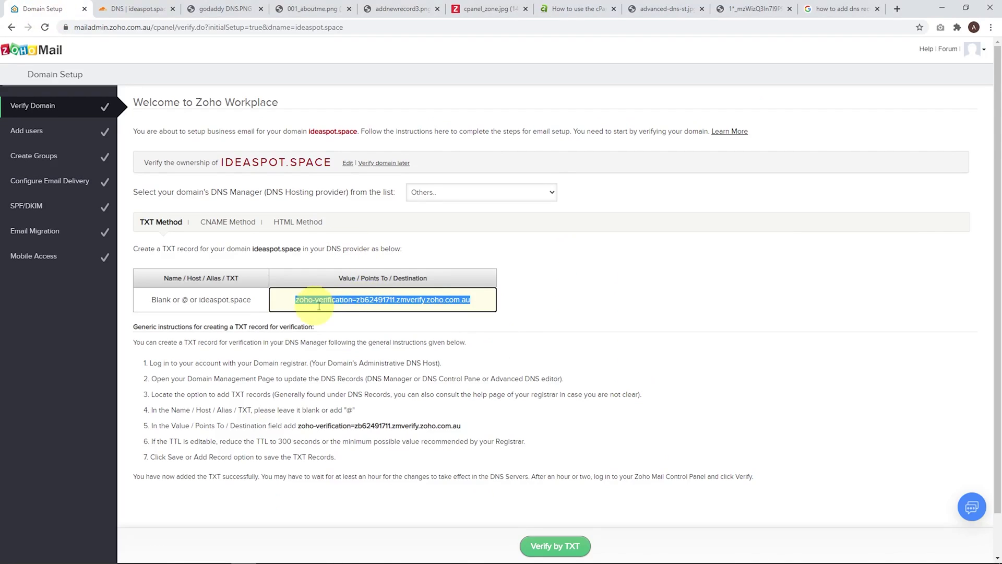
{"action": "left_click", "coordinate": [141, 9]}
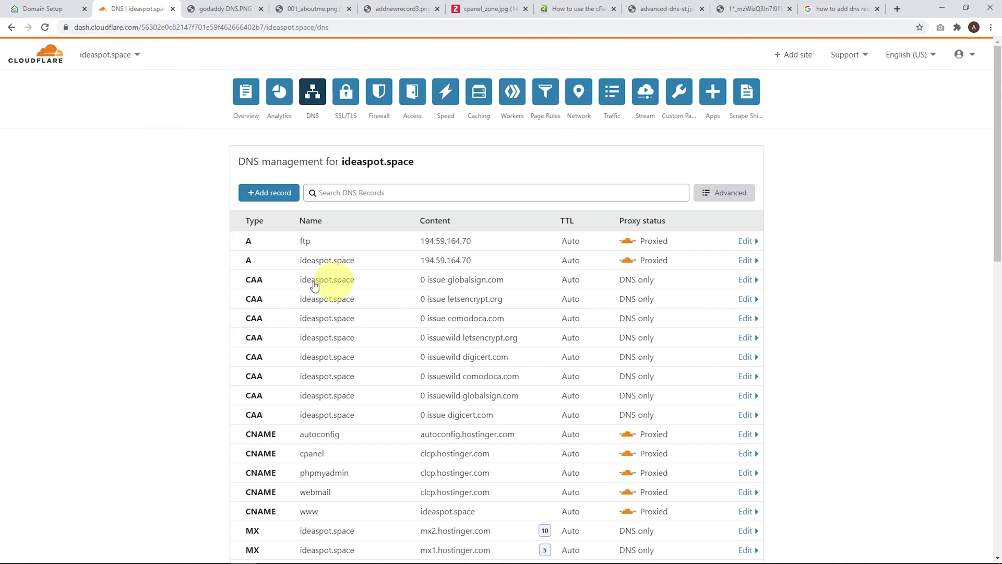
Step: Save a TXT record named @ with the pasted zoho-verification value in Cloudflare
{"action": "left_click", "coordinate": [265, 193]}
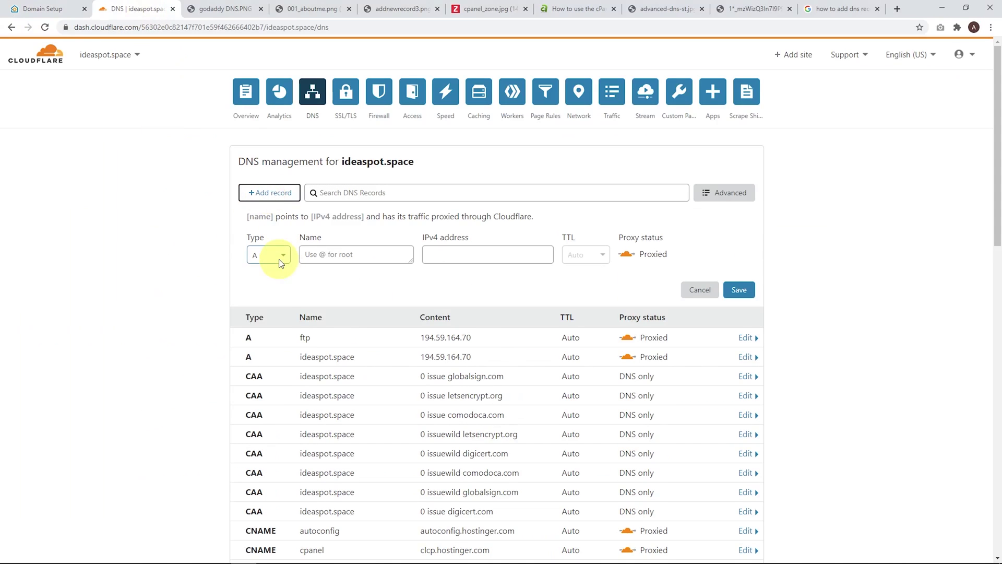
{"action": "left_click", "coordinate": [268, 255]}
{"action": "scroll", "coordinate": [268, 344], "scroll_direction": "down", "scroll_amount": 3}
{"action": "scroll", "coordinate": [269, 386], "scroll_direction": "down", "scroll_amount": 3}
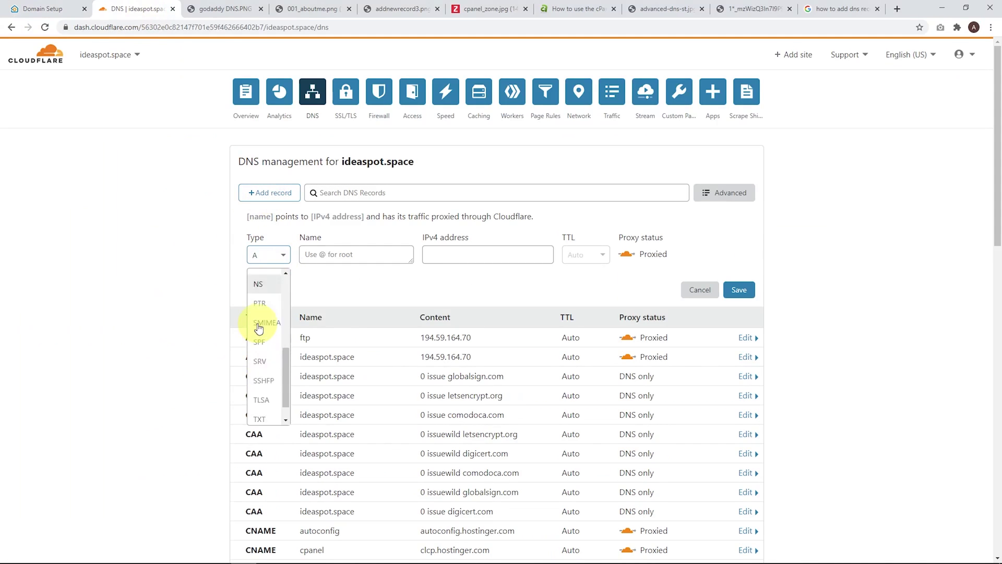
{"action": "left_click", "coordinate": [265, 404]}
{"action": "left_click", "coordinate": [320, 308]}
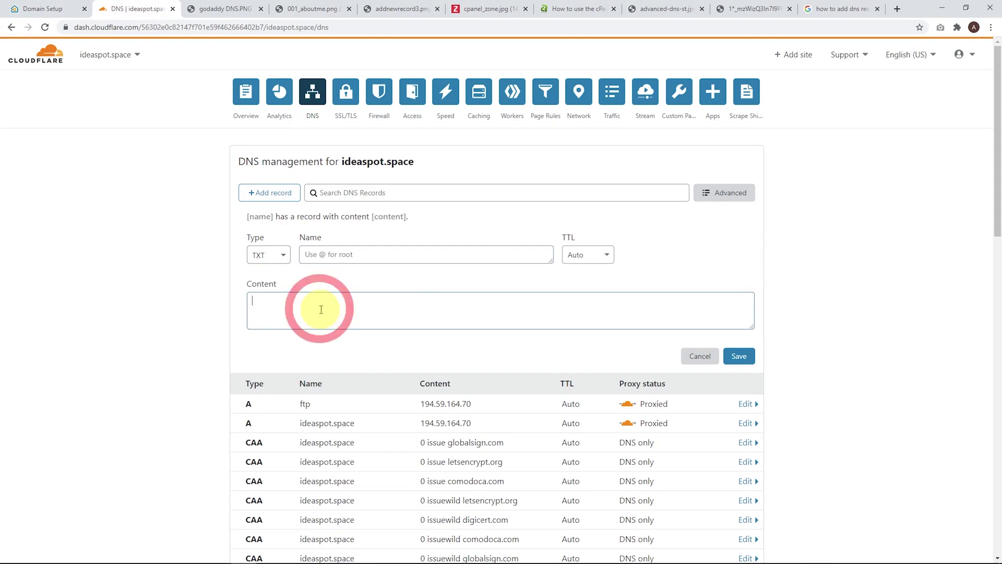
{"action": "key", "text": "ctrl+v"}
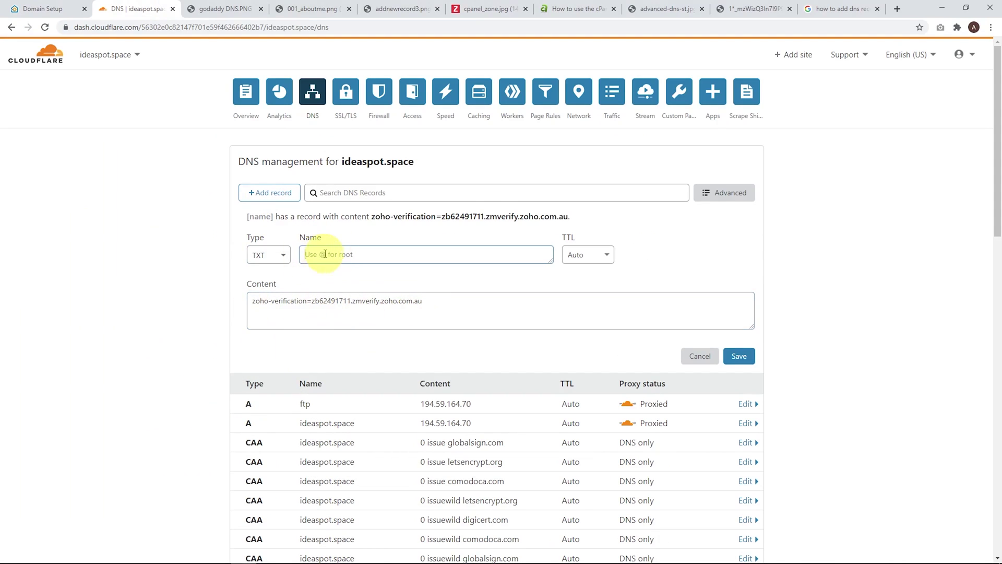
{"action": "type", "text": "@"}
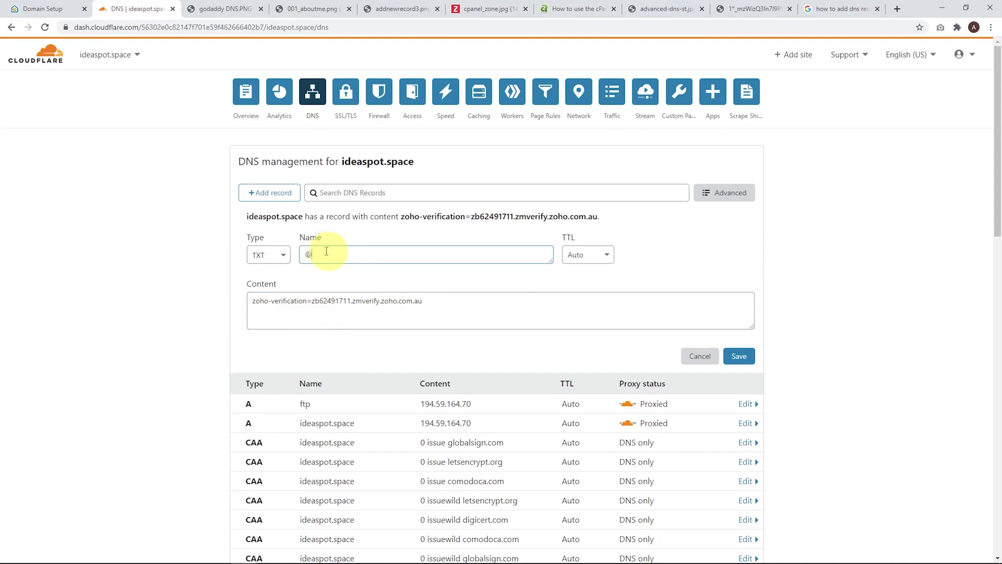
{"action": "left_click", "coordinate": [738, 358]}
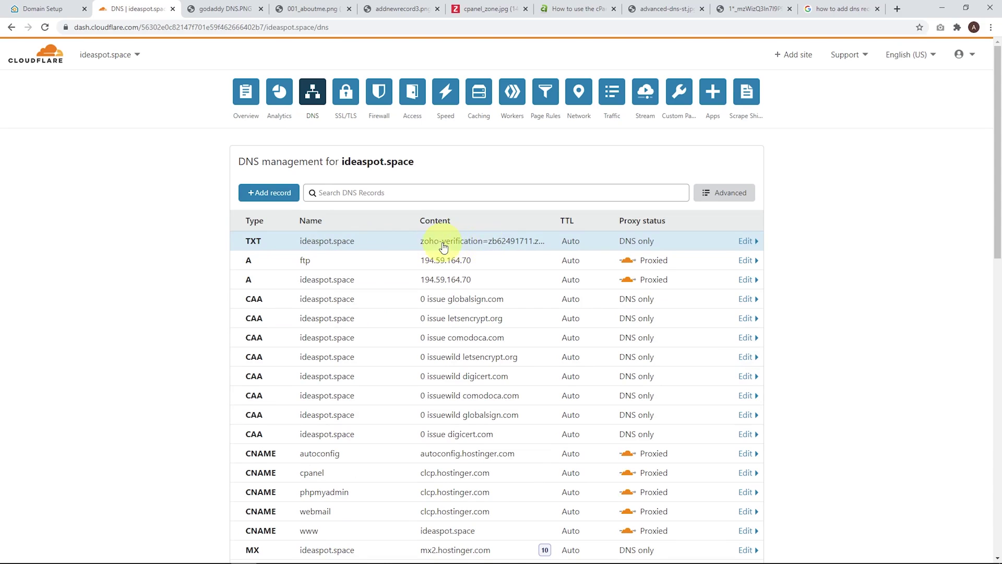
{"action": "key", "text": "ctrl+shift+Tab"}
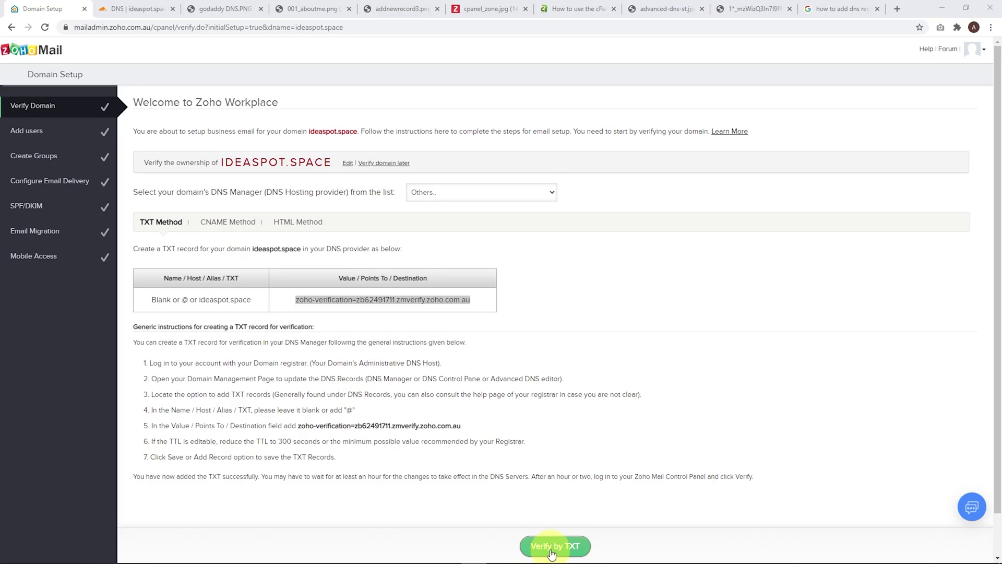
Step: Verify ideaspot.space by TXT record and create the administrator account
{"action": "left_click", "coordinate": [533, 548]}
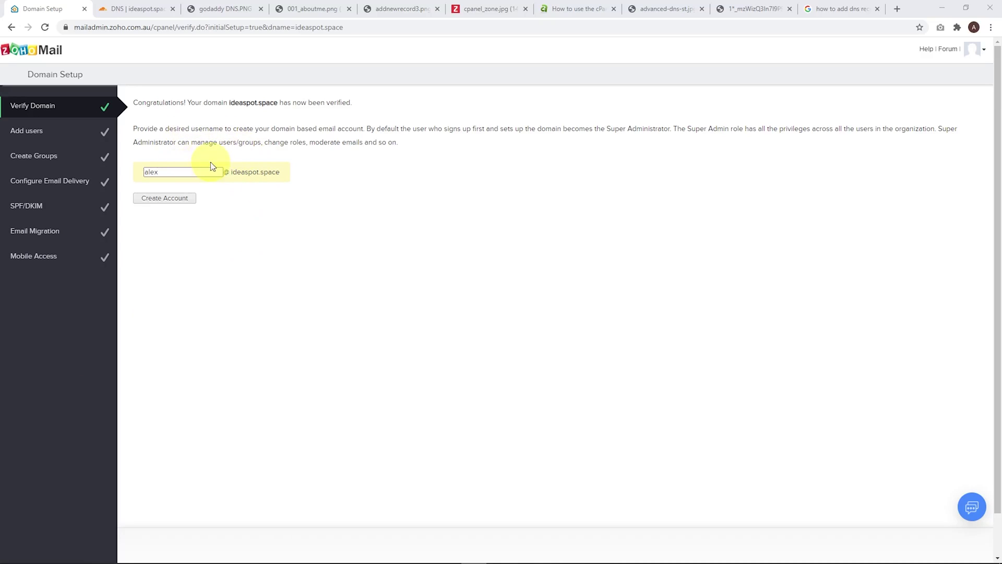
{"action": "left_click", "coordinate": [150, 200]}
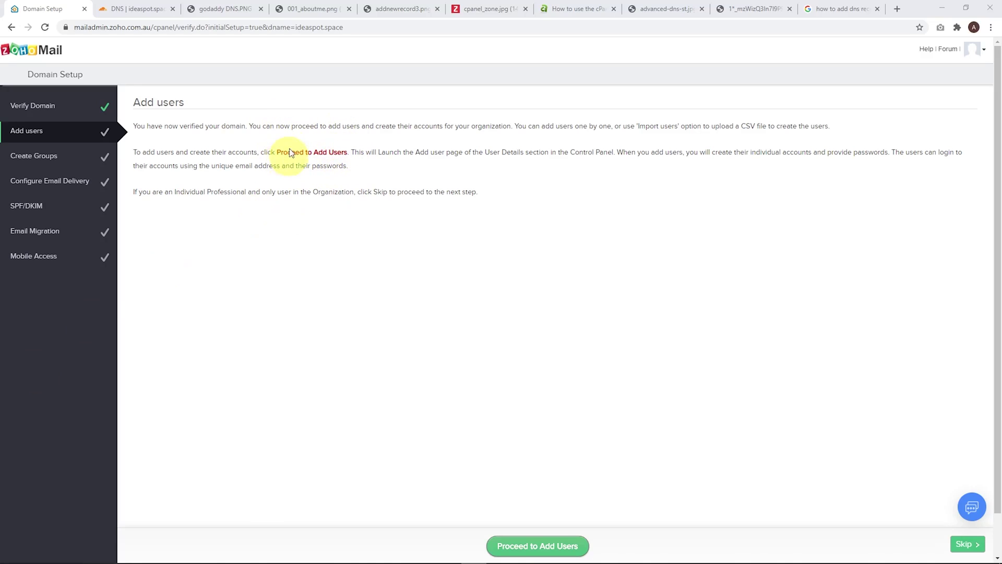
Step: Skip adding further users to reach the Groups step
{"action": "left_click", "coordinate": [966, 544]}
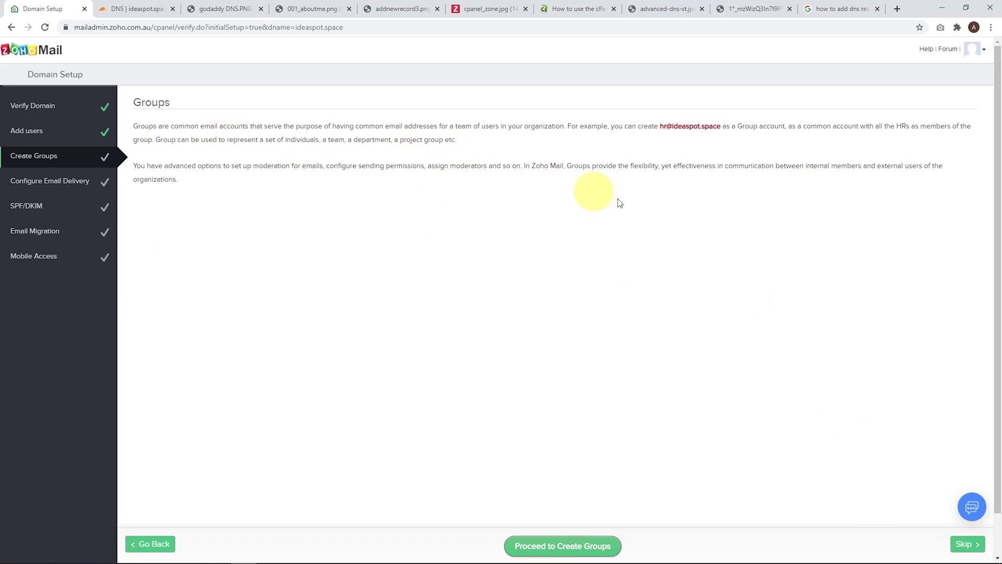
Step: Skip group creation and set the domain provider to Others.. to reveal Zoho's MX servers
{"action": "left_click", "coordinate": [969, 546]}
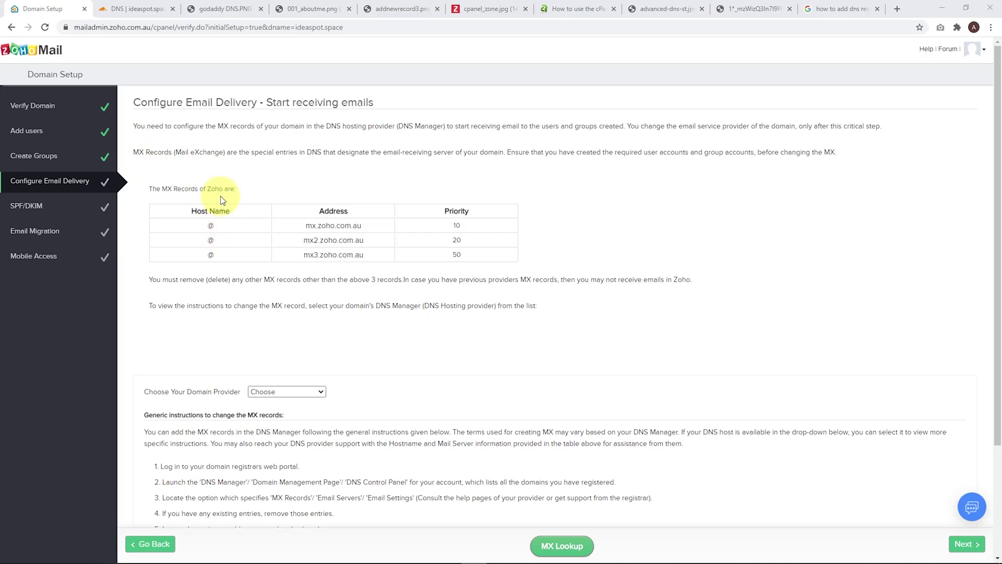
{"action": "left_click", "coordinate": [259, 392]}
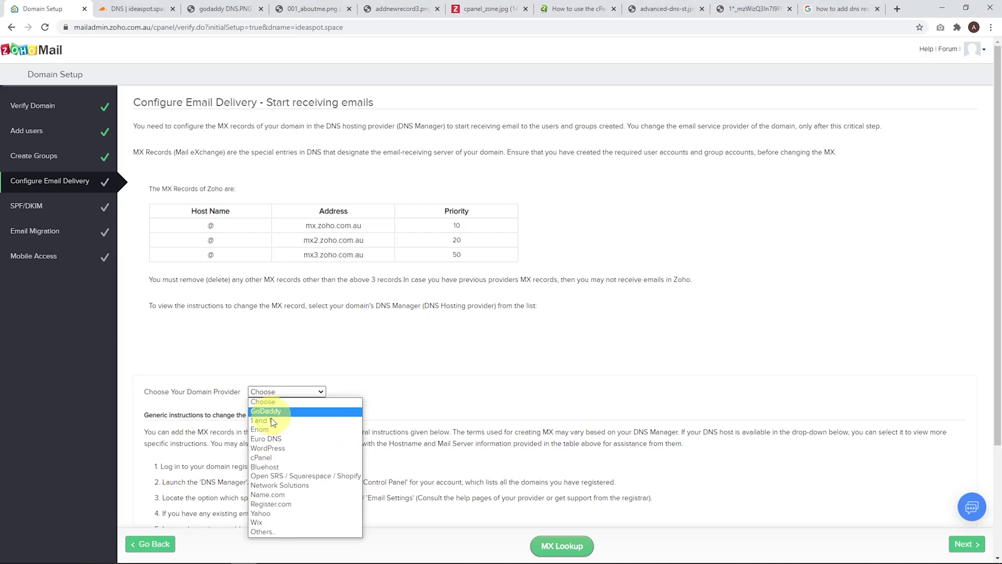
{"action": "left_click", "coordinate": [269, 531]}
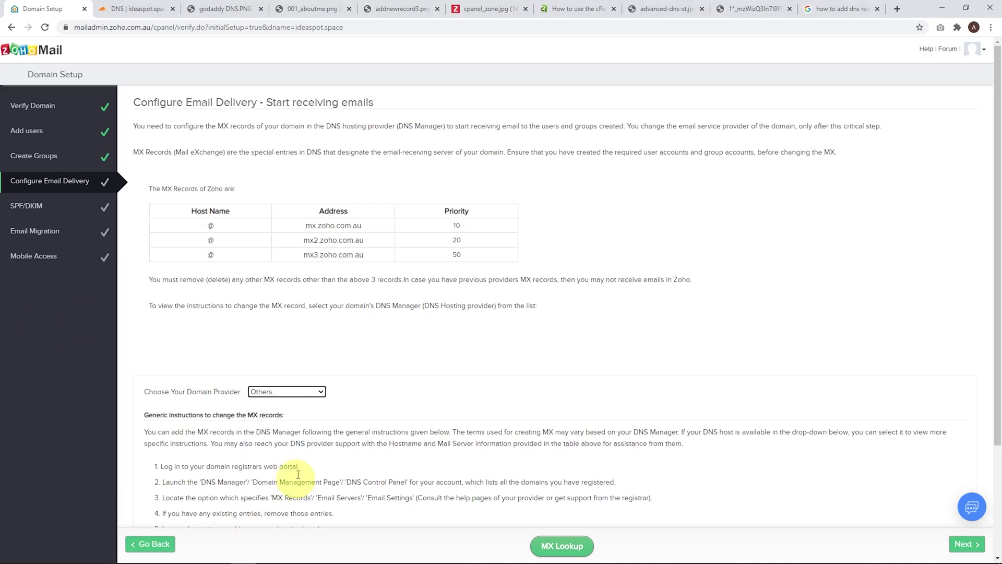
{"action": "scroll", "coordinate": [348, 348], "scroll_direction": "down", "scroll_amount": 1}
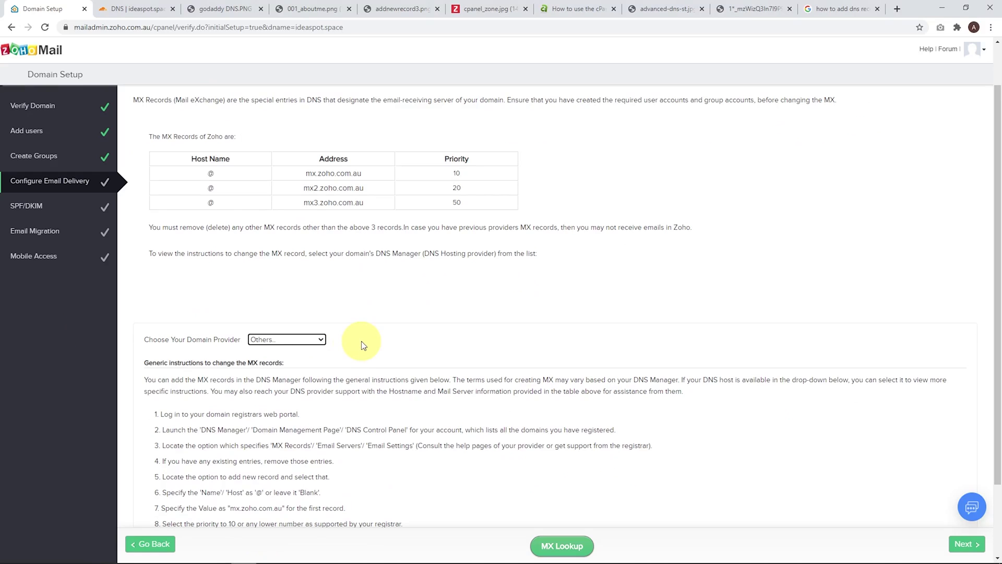
{"action": "scroll", "coordinate": [264, 336], "scroll_direction": "down", "scroll_amount": 2}
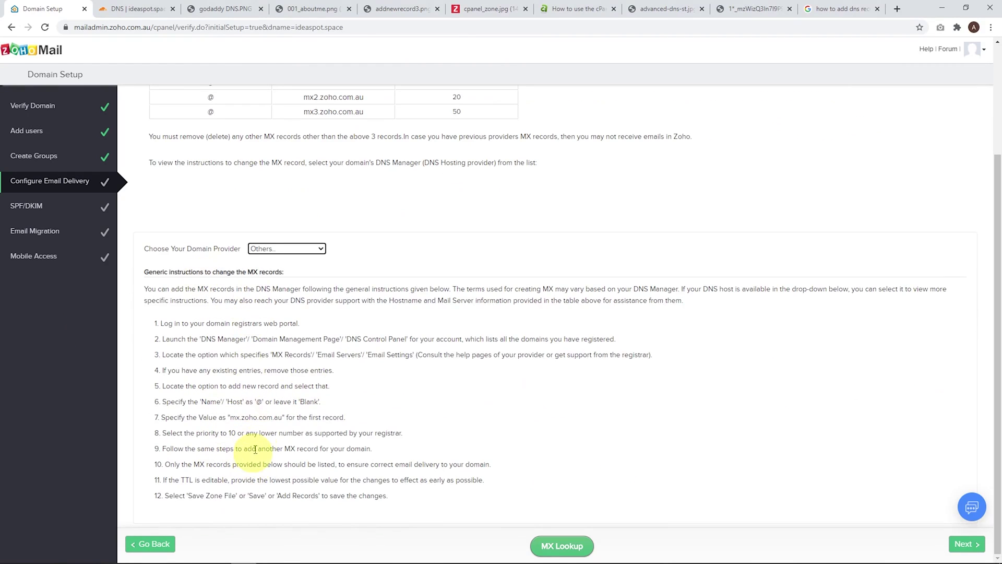
{"action": "scroll", "coordinate": [258, 447], "scroll_direction": "up", "scroll_amount": 3}
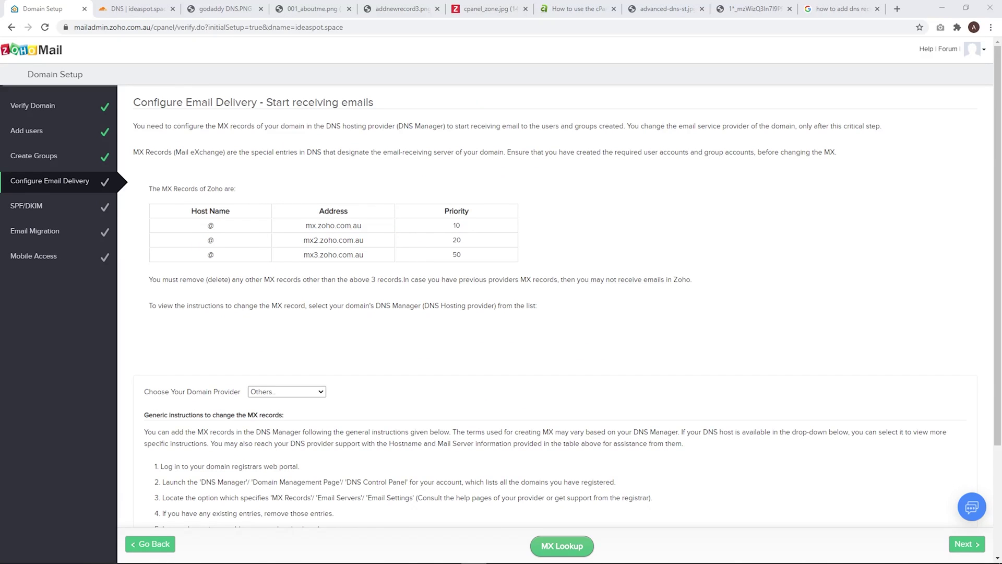
{"action": "scroll", "coordinate": [172, 464], "scroll_direction": "down", "scroll_amount": 1}
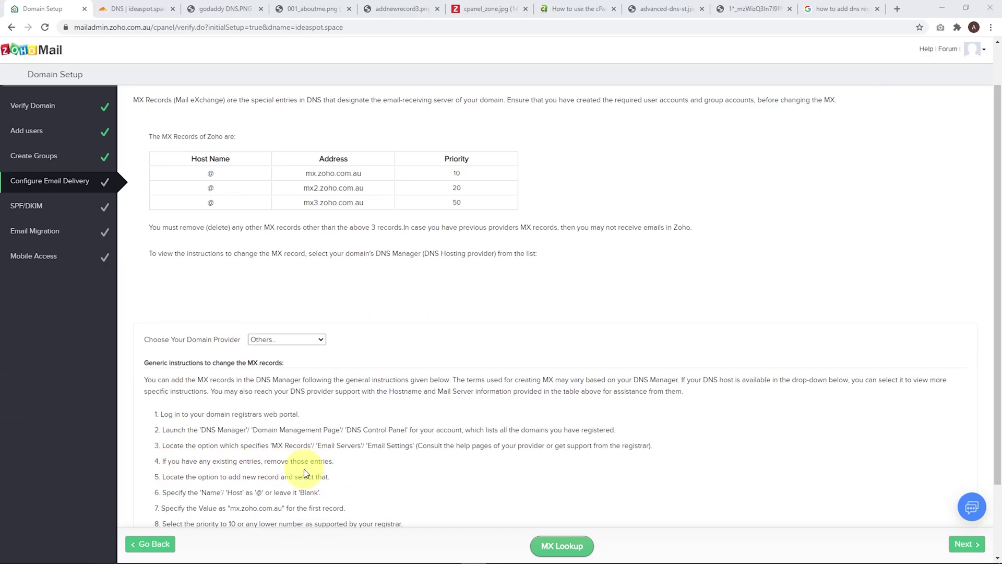
{"action": "scroll", "coordinate": [305, 473], "scroll_direction": "up", "scroll_amount": 1}
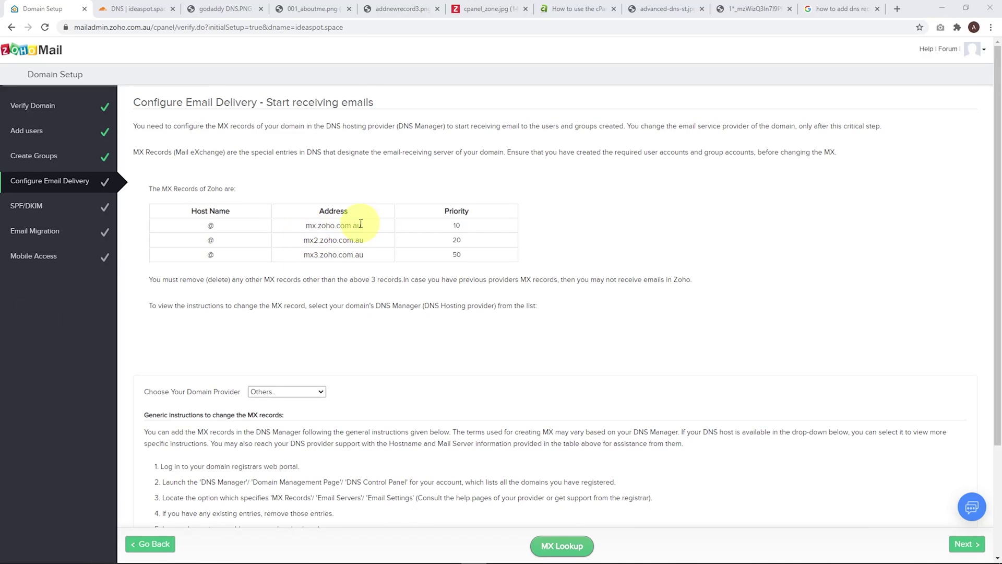
Step: Copy the first MX server address, mx.zoho.com.au, for use in Cloudflare
{"action": "left_click_drag", "start_coordinate": [362, 226], "coordinate": [305, 228]}
{"action": "right_click", "coordinate": [311, 225]}
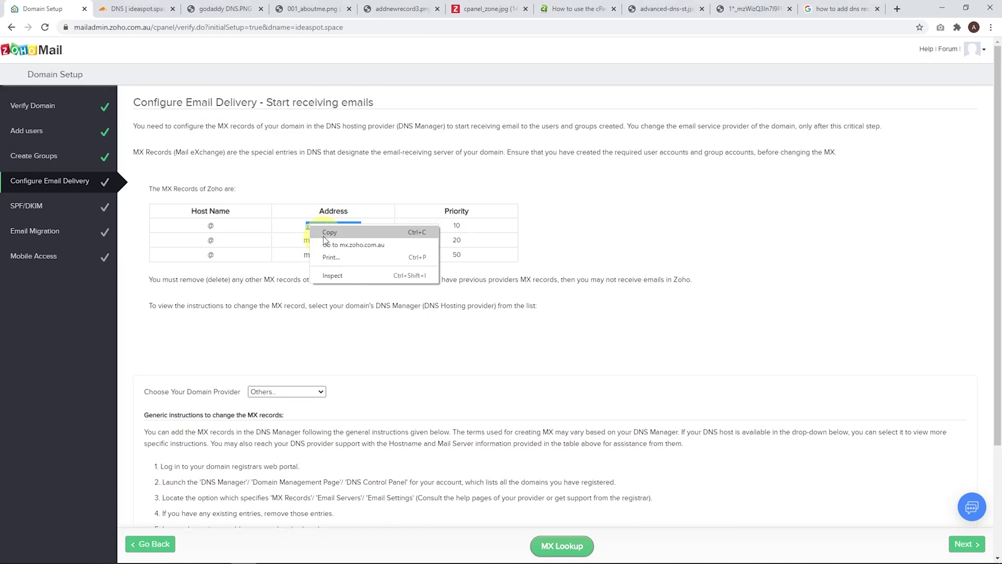
{"action": "left_click", "coordinate": [326, 232]}
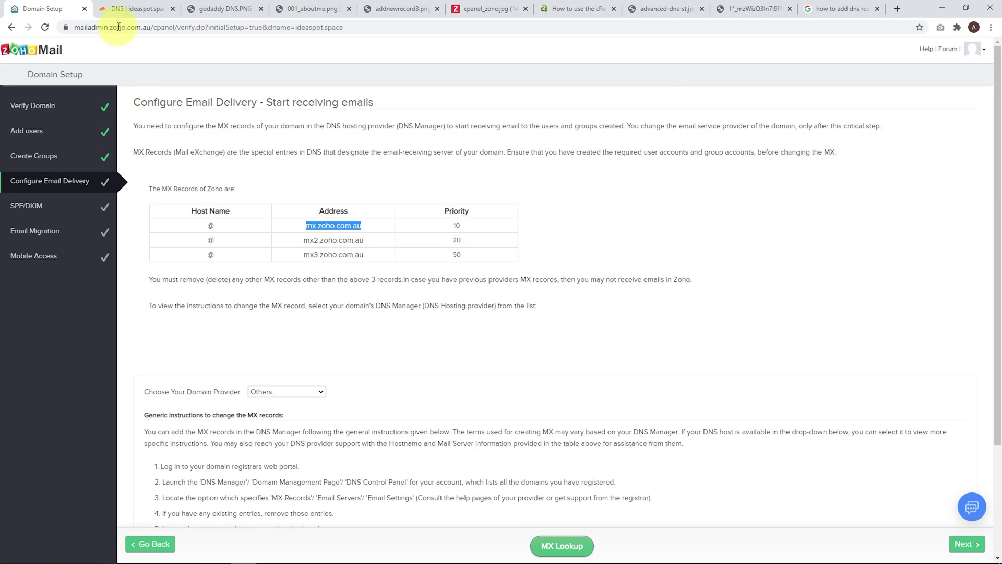
{"action": "left_click", "coordinate": [134, 10]}
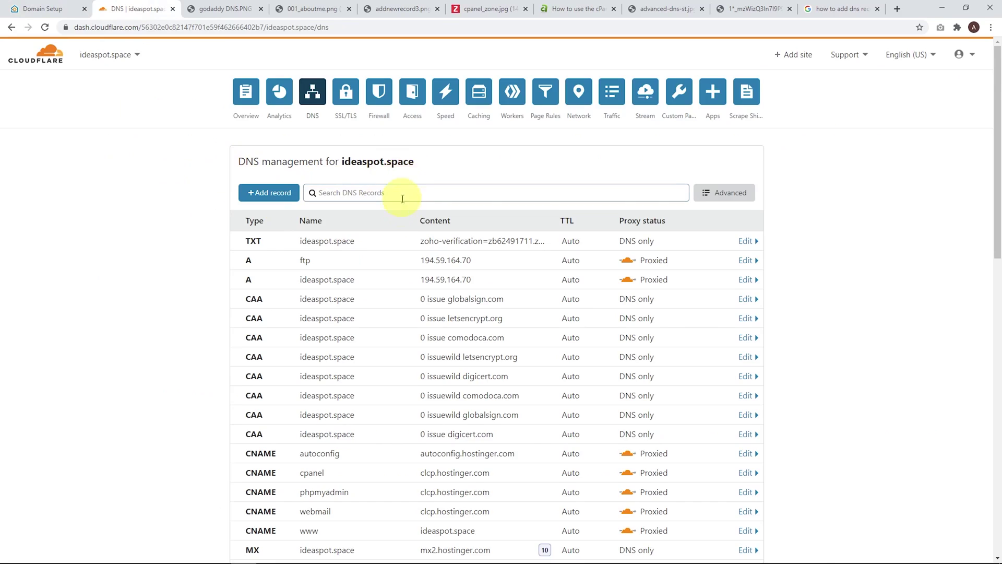
Step: Delete the mx1.hostinger.com and mx2.hostinger.com MX records from ideaspot.space's DNS
{"action": "scroll", "coordinate": [396, 209], "scroll_direction": "down", "scroll_amount": 3}
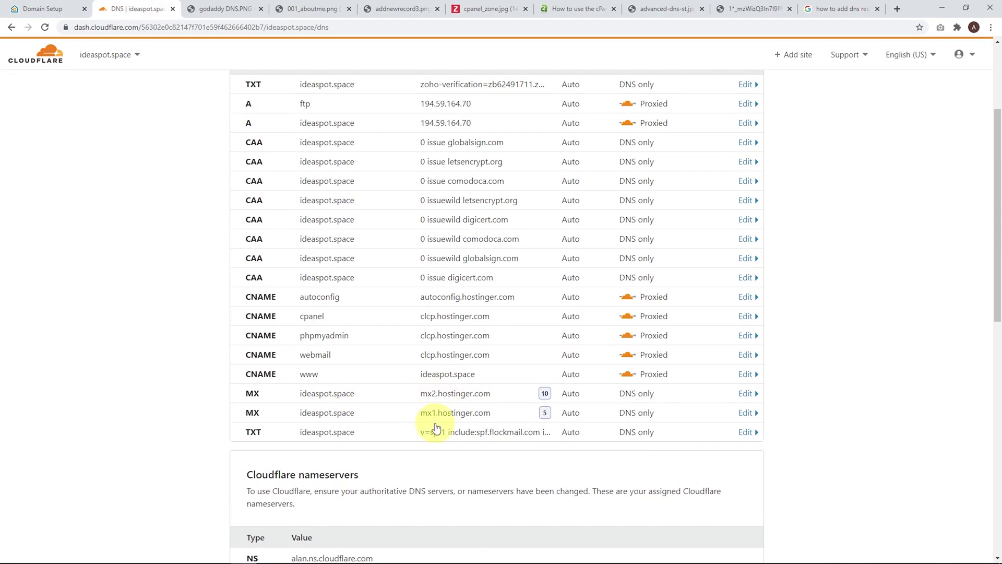
{"action": "left_click", "coordinate": [461, 416]}
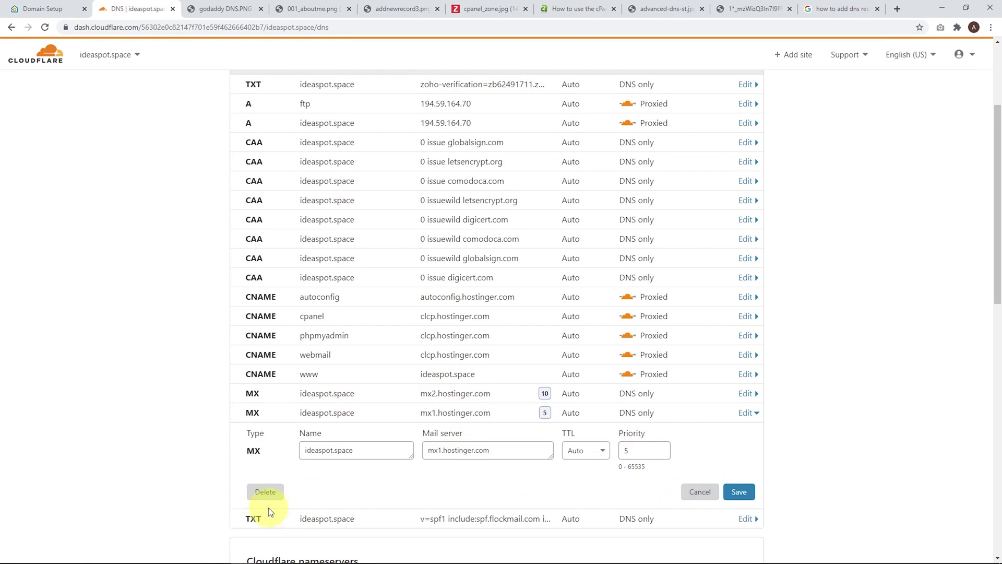
{"action": "left_click", "coordinate": [266, 492]}
{"action": "left_click", "coordinate": [683, 347]}
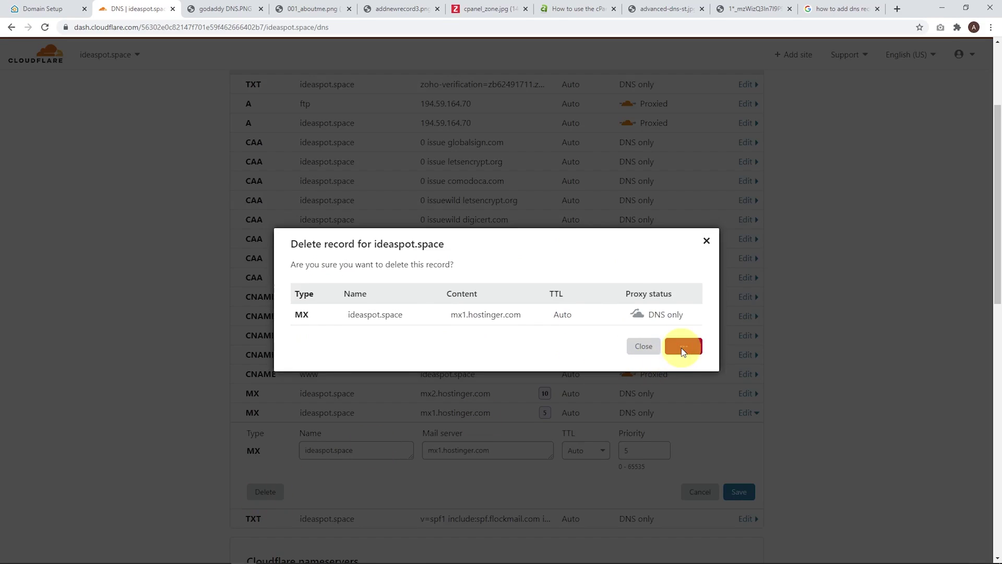
{"action": "left_click", "coordinate": [439, 398]}
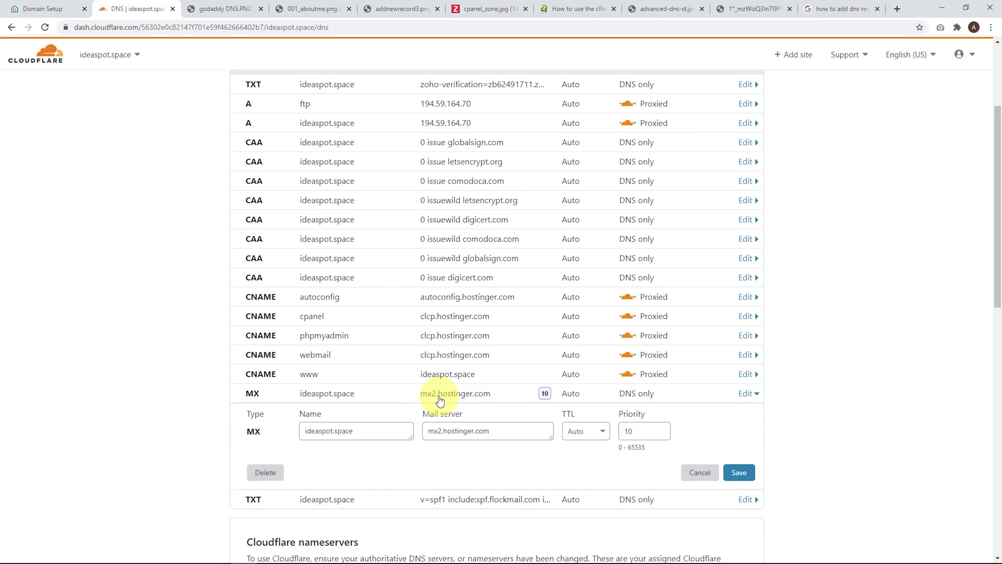
{"action": "left_click", "coordinate": [264, 472]}
{"action": "left_click", "coordinate": [683, 347]}
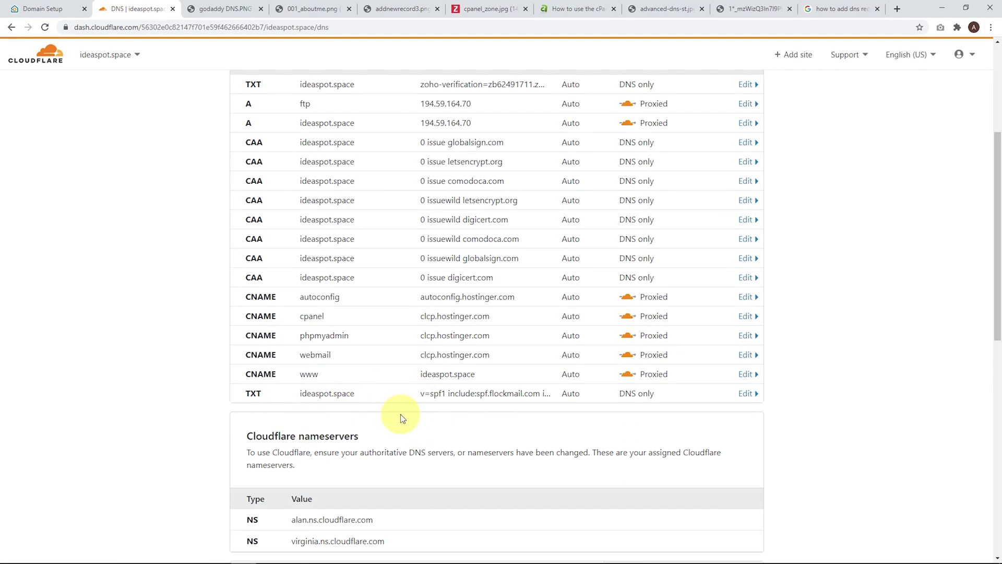
{"action": "scroll", "coordinate": [403, 418], "scroll_direction": "up", "scroll_amount": 4}
Step: Add an MX record named @ pointing to mx.zoho.com.au with priority 10
{"action": "left_click", "coordinate": [270, 254]}
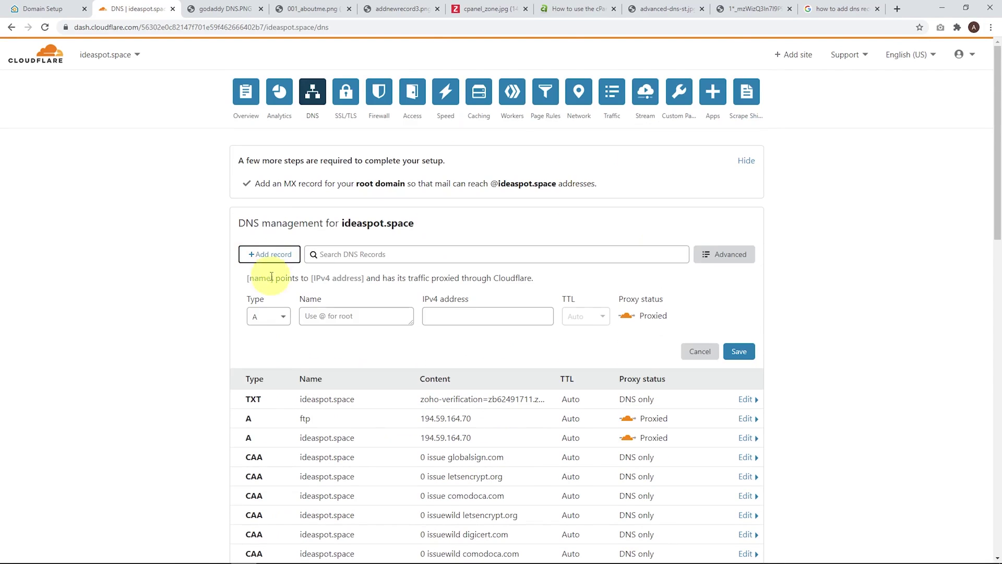
{"action": "left_click", "coordinate": [269, 316]}
{"action": "scroll", "coordinate": [266, 391], "scroll_direction": "down", "scroll_amount": 3}
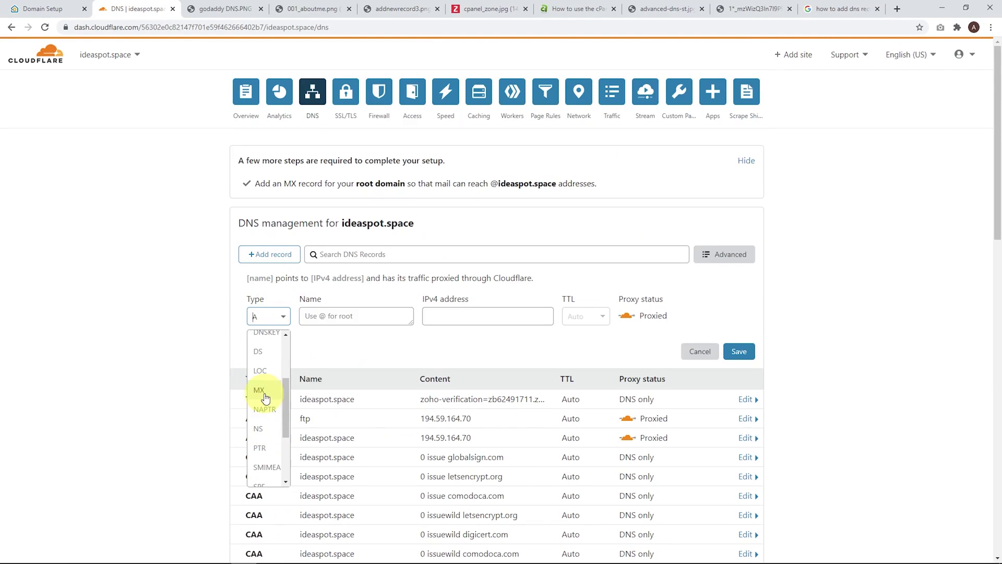
{"action": "left_click", "coordinate": [261, 391]}
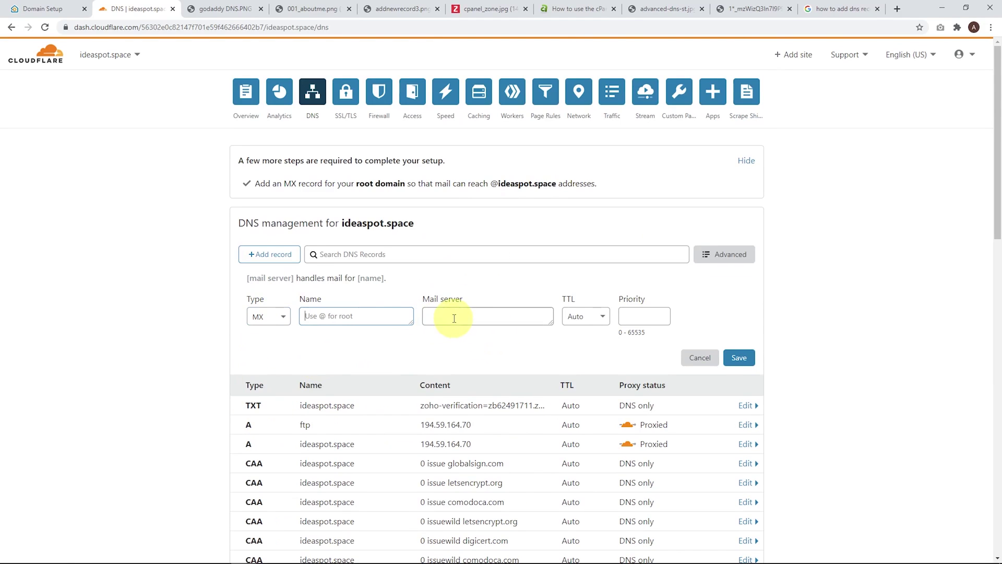
{"action": "key", "text": "ctrl+v"}
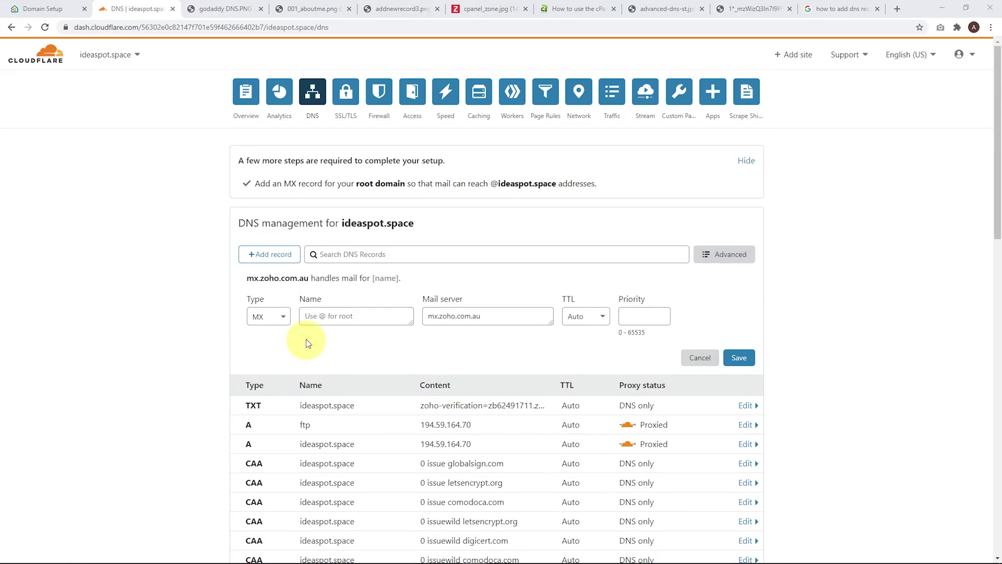
{"action": "left_click", "coordinate": [316, 316]}
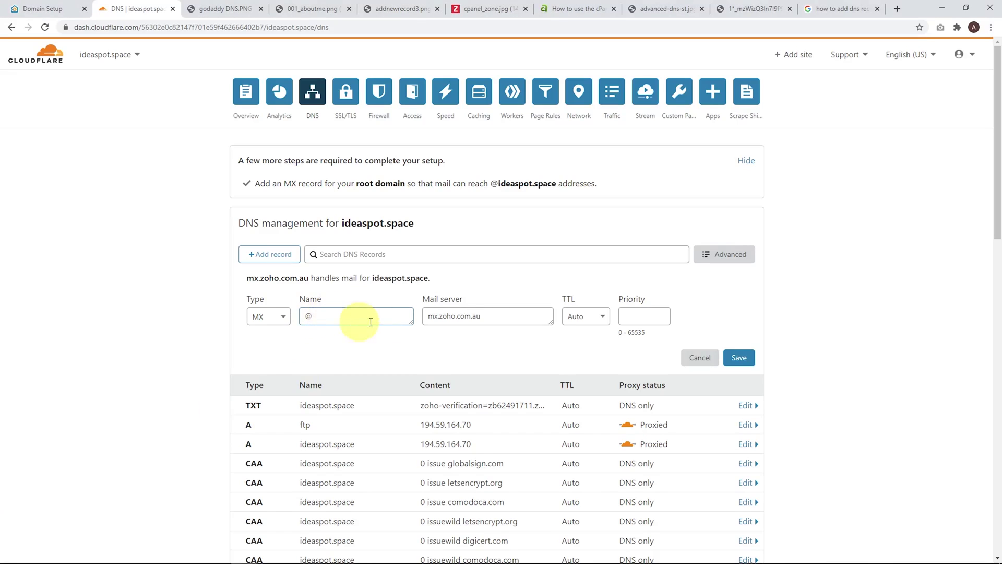
{"action": "left_click", "coordinate": [661, 314]}
{"action": "left_click", "coordinate": [661, 313]}
{"action": "left_click", "coordinate": [661, 313]}
{"action": "left_click", "coordinate": [662, 313]}
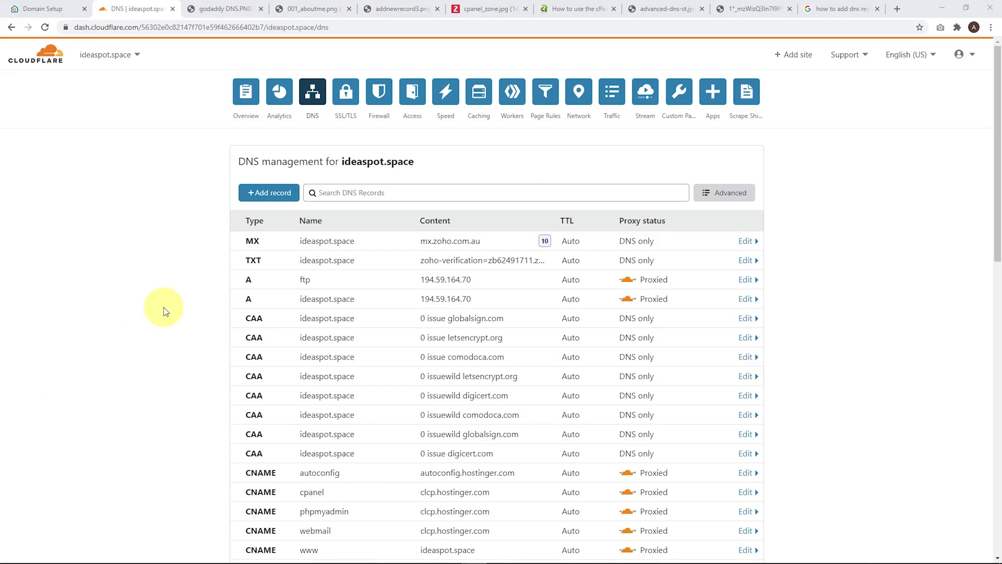
Step: Take mx2.zoho.com.au from Zoho's MX list for the remaining MX records
{"action": "left_click", "coordinate": [36, 8]}
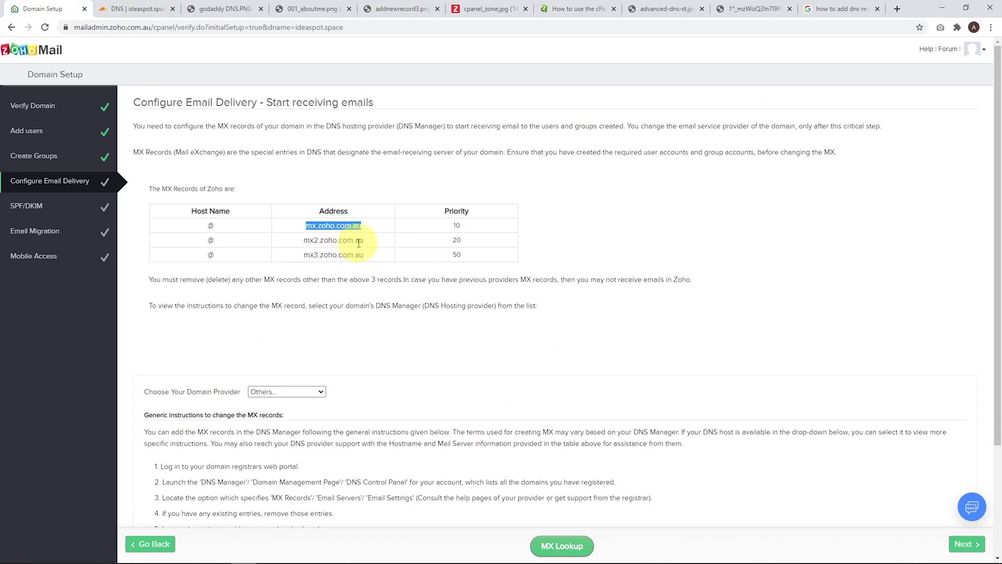
{"action": "left_click_drag", "start_coordinate": [364, 242], "coordinate": [301, 239]}
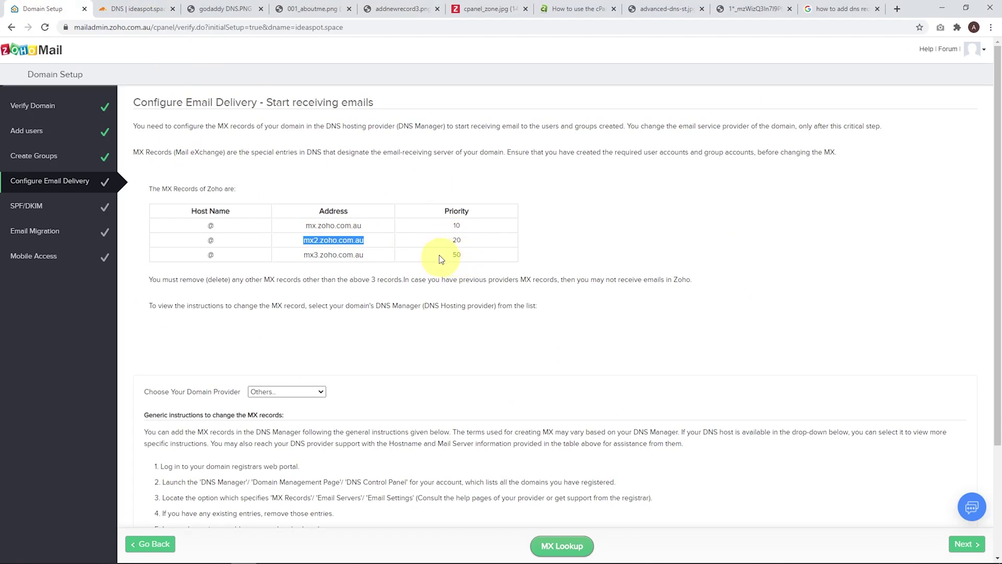
{"action": "key", "text": "ctrl+Tab"}
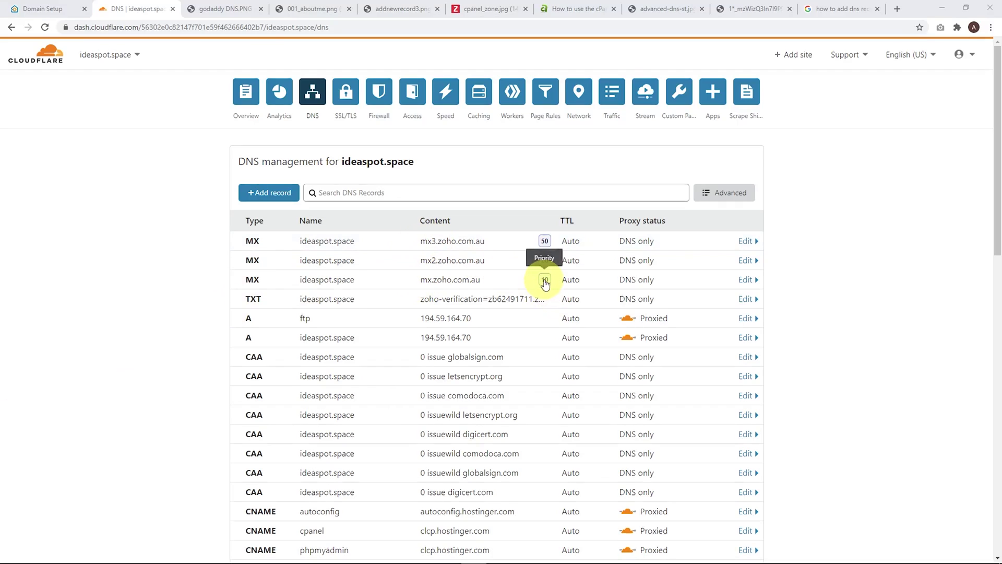
{"action": "left_click", "coordinate": [32, 6]}
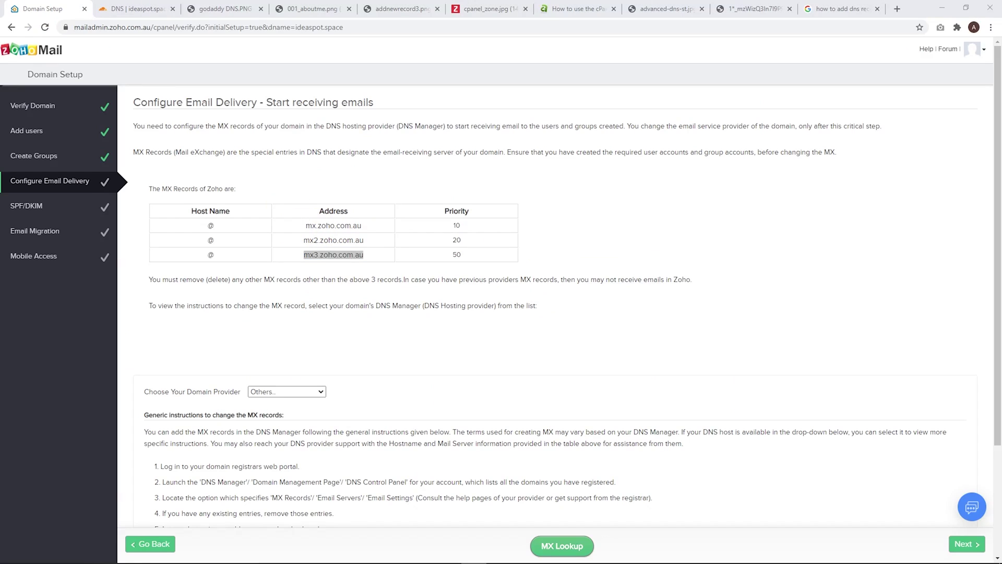
Step: Confirm the MX records via MX Lookup, then copy the SPF value v=spf1 include:zoho.com.au ~all
{"action": "left_click", "coordinate": [556, 545]}
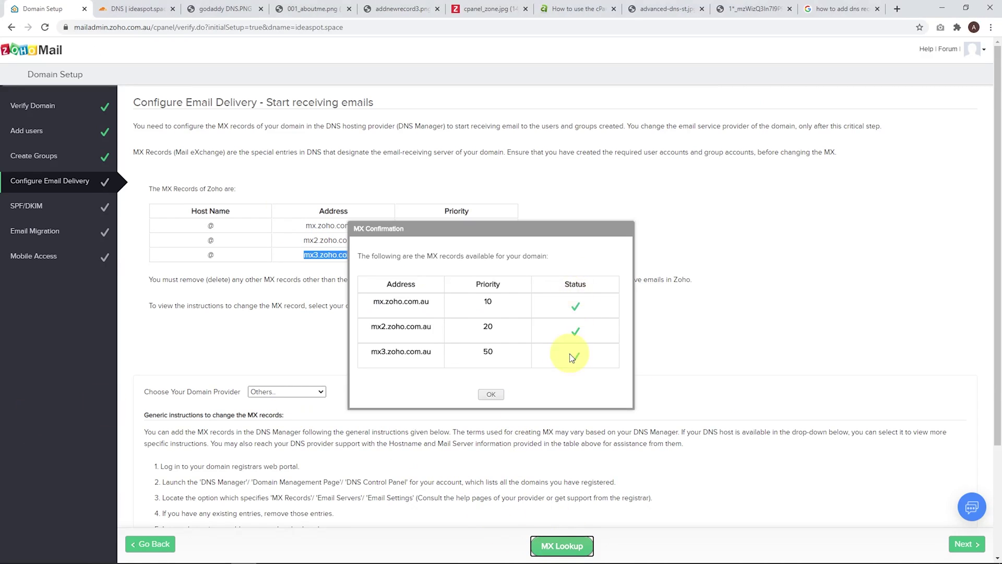
{"action": "left_click", "coordinate": [491, 395]}
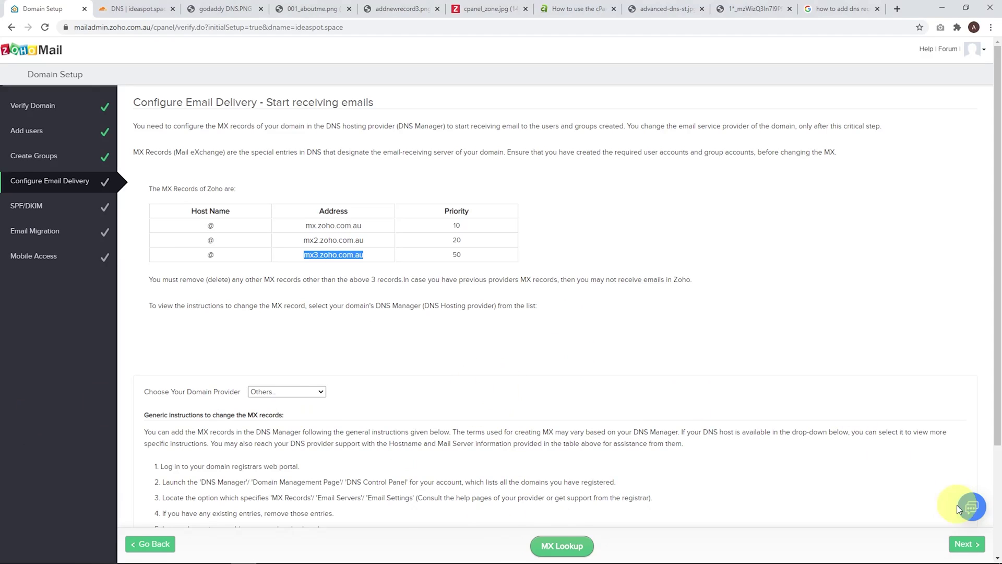
{"action": "left_click", "coordinate": [959, 548]}
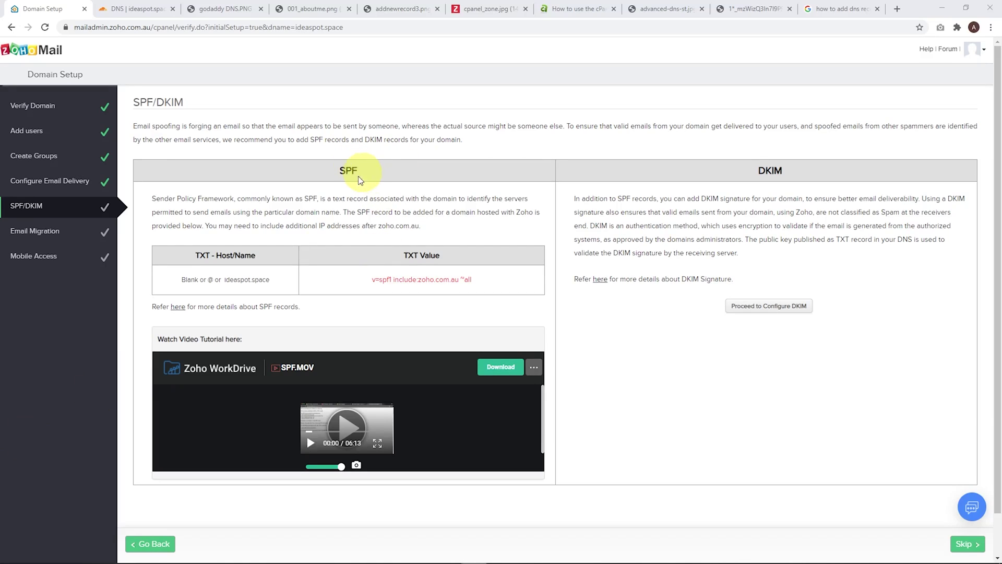
{"action": "left_click_drag", "start_coordinate": [479, 282], "coordinate": [372, 283]}
{"action": "key", "text": "ctrl+c"}
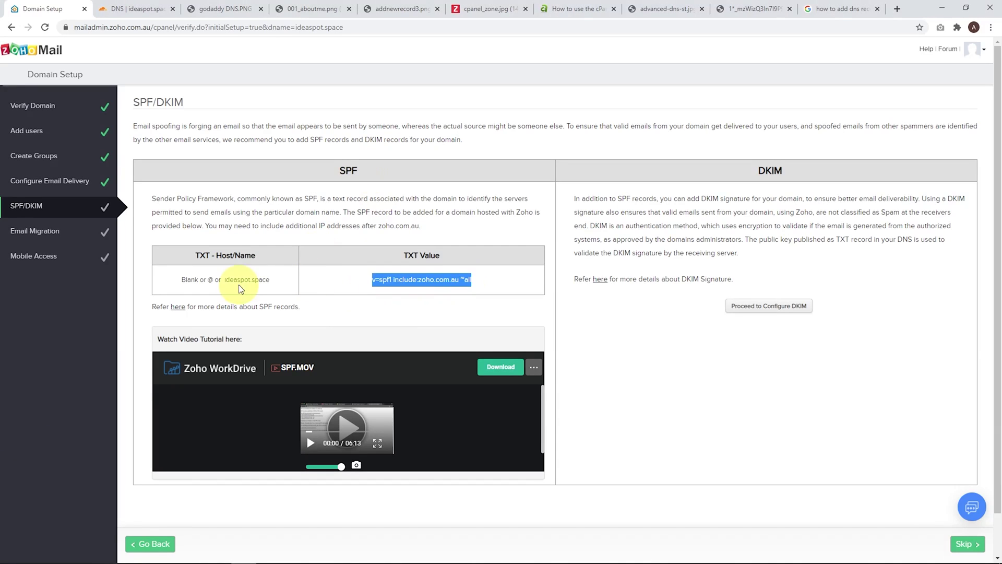
{"action": "left_click", "coordinate": [131, 11]}
Step: Add a TXT record @ with content v=spf1 include:zoho.com.au ~all
{"action": "left_click", "coordinate": [261, 193]}
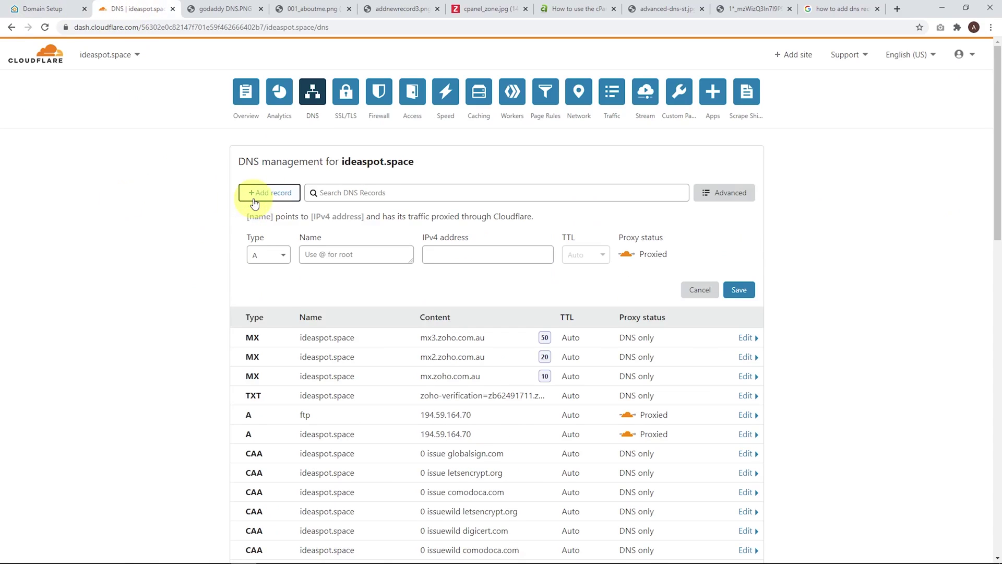
{"action": "left_click", "coordinate": [264, 255]}
{"action": "scroll", "coordinate": [259, 337], "scroll_direction": "down", "scroll_amount": 1}
{"action": "scroll", "coordinate": [259, 337], "scroll_direction": "down", "scroll_amount": 3}
{"action": "left_click", "coordinate": [264, 387]}
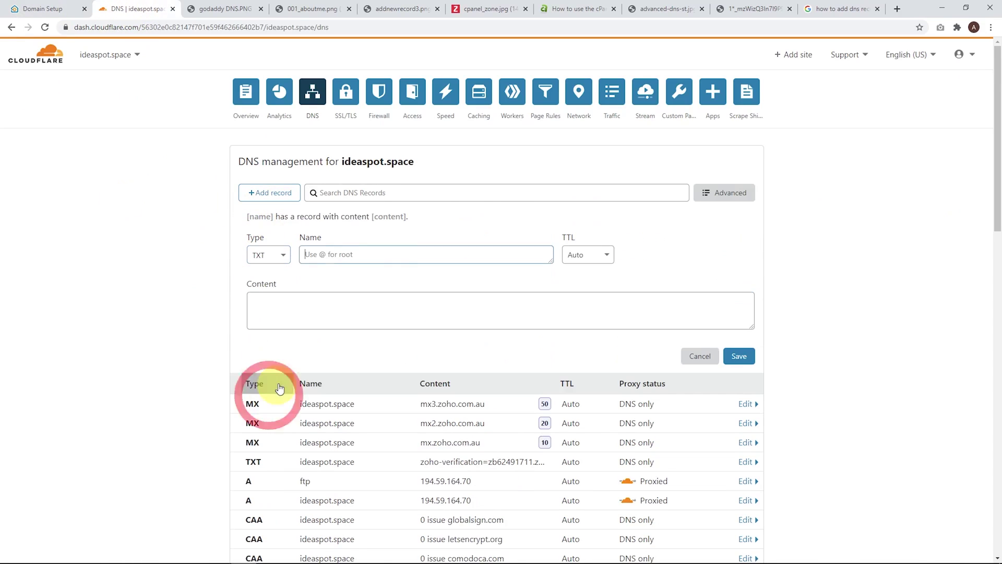
{"action": "type", "text": "@"}
{"action": "left_click", "coordinate": [331, 308]}
{"action": "key", "text": "ctrl+v"}
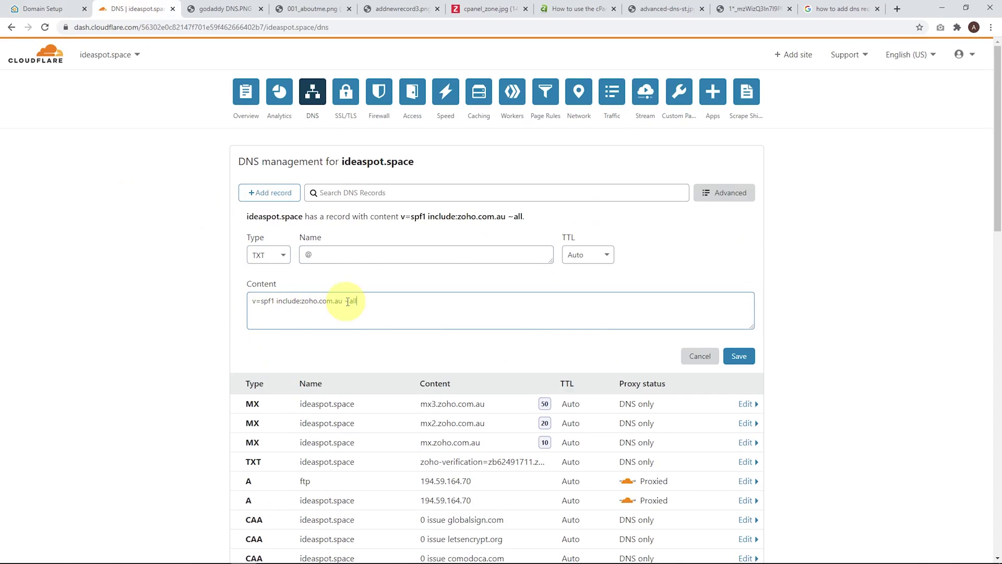
{"action": "left_click", "coordinate": [739, 357]}
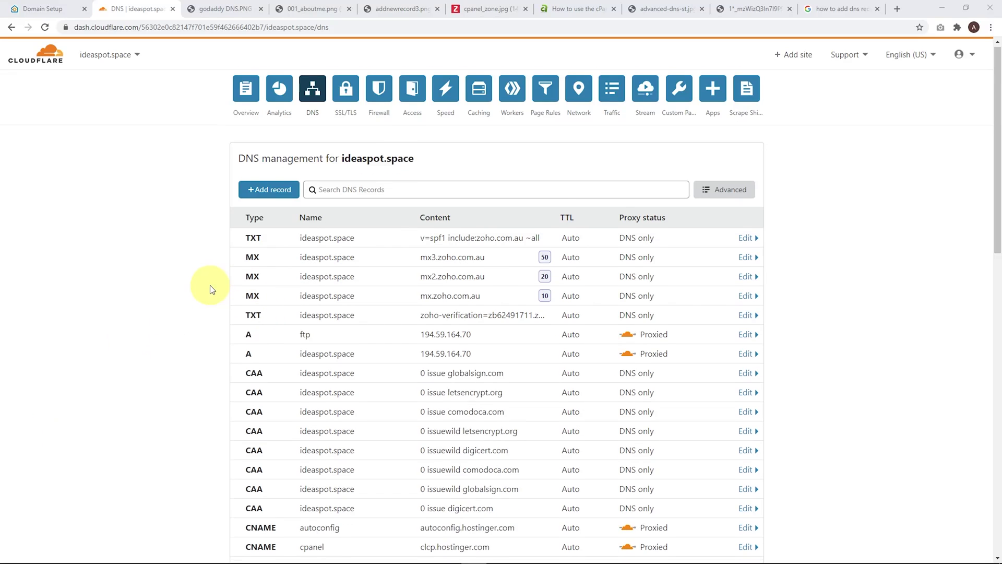
Step: Delete the old spf.flockmail SPF TXT record
{"action": "scroll", "coordinate": [209, 287], "scroll_direction": "down", "scroll_amount": 4}
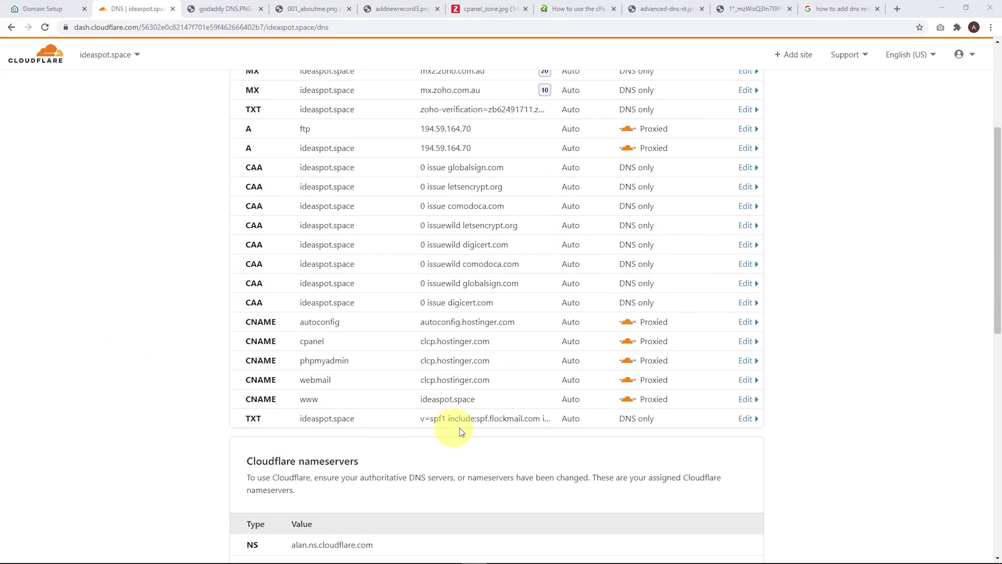
{"action": "left_click", "coordinate": [499, 422]}
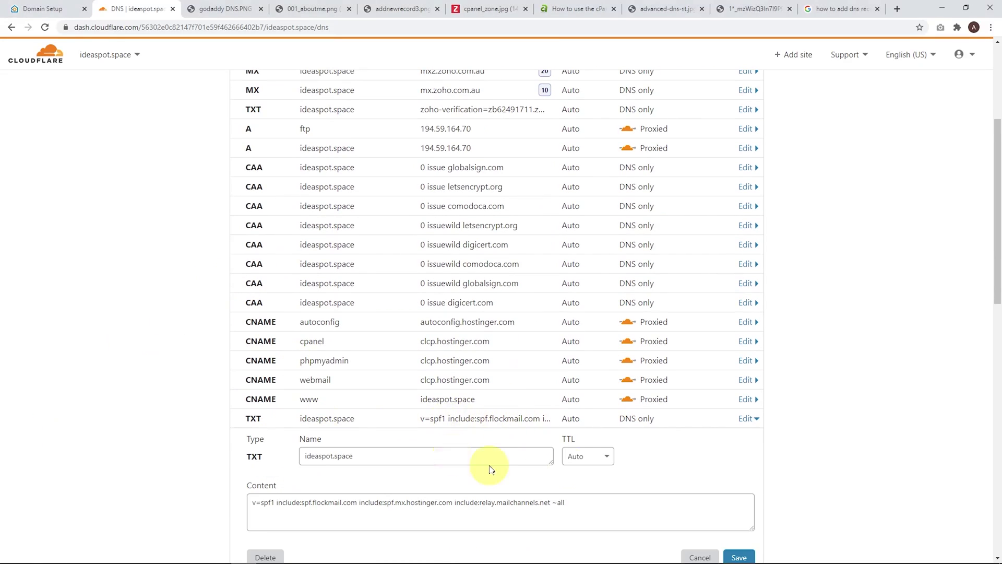
{"action": "scroll", "coordinate": [586, 440], "scroll_direction": "down", "scroll_amount": 1}
{"action": "left_click", "coordinate": [278, 506]}
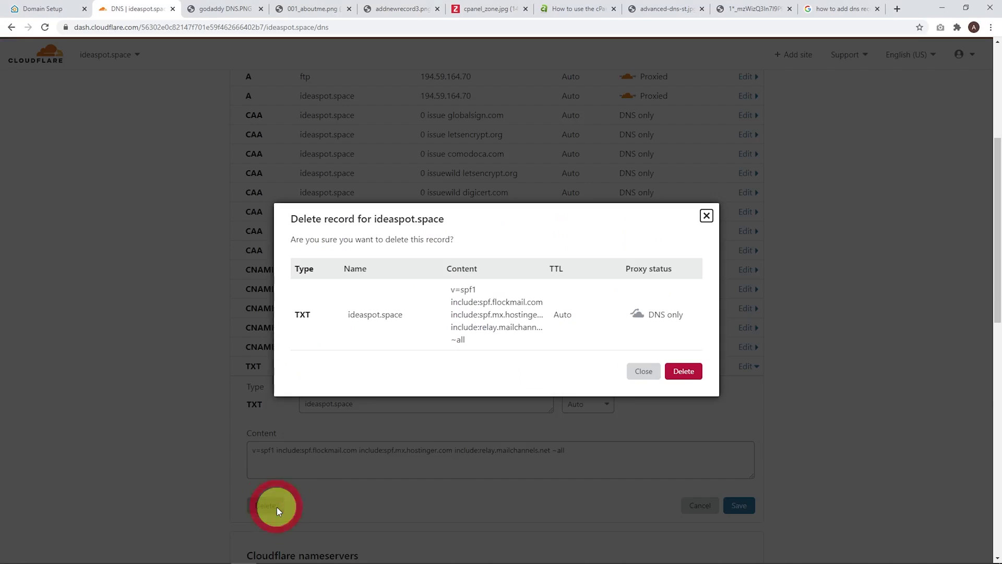
{"action": "left_click", "coordinate": [684, 371]}
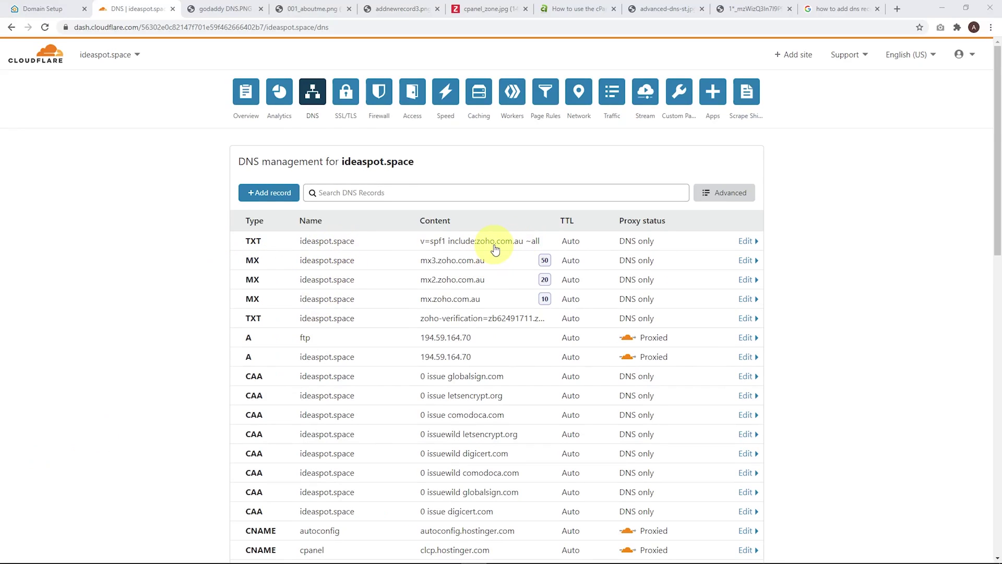
{"action": "left_click", "coordinate": [41, 9]}
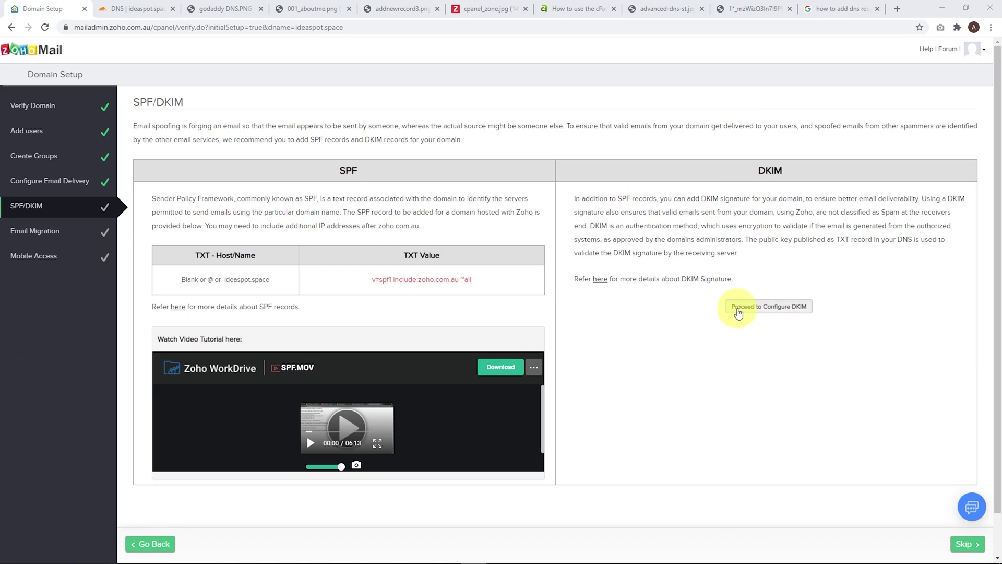
Step: Add a DKIM selector named zoho for ideaspot.space and save it
{"action": "left_click", "coordinate": [761, 312]}
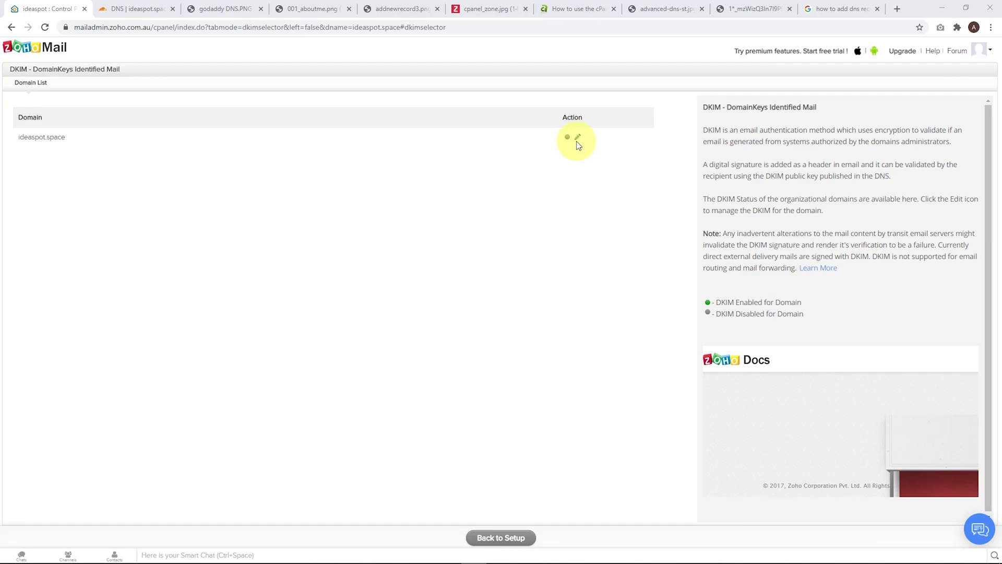
{"action": "left_click", "coordinate": [577, 140]}
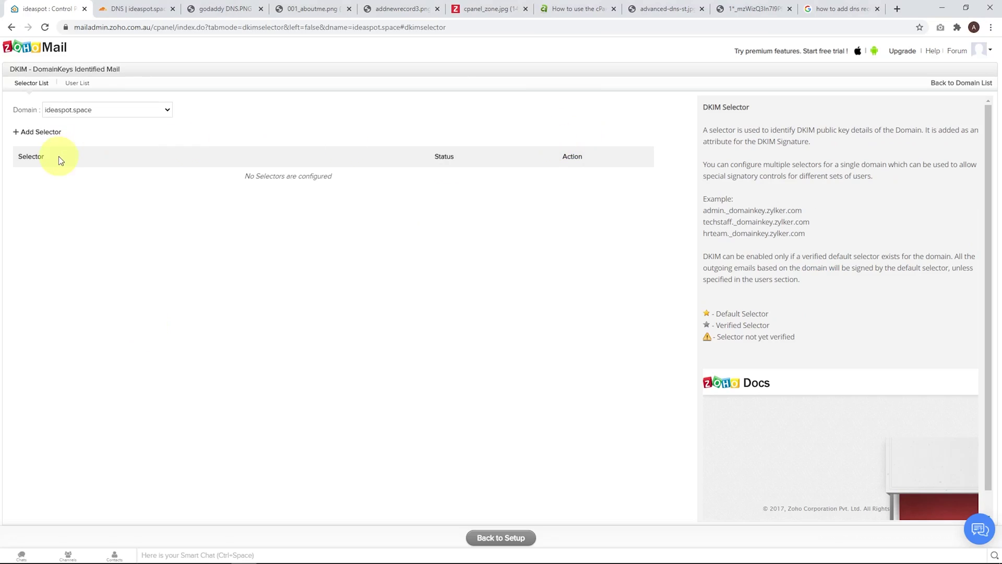
{"action": "left_click", "coordinate": [19, 134]}
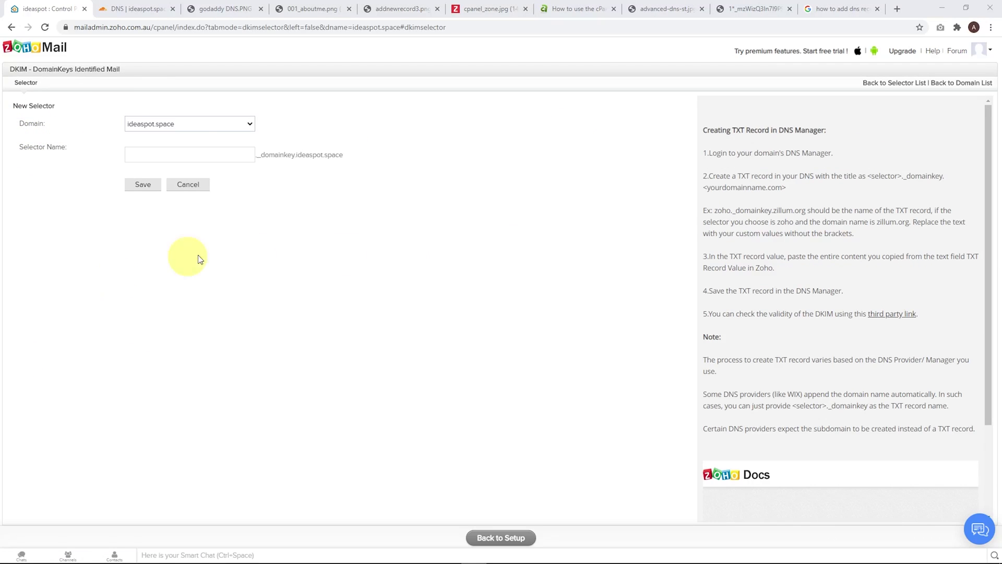
{"action": "left_click", "coordinate": [173, 156]}
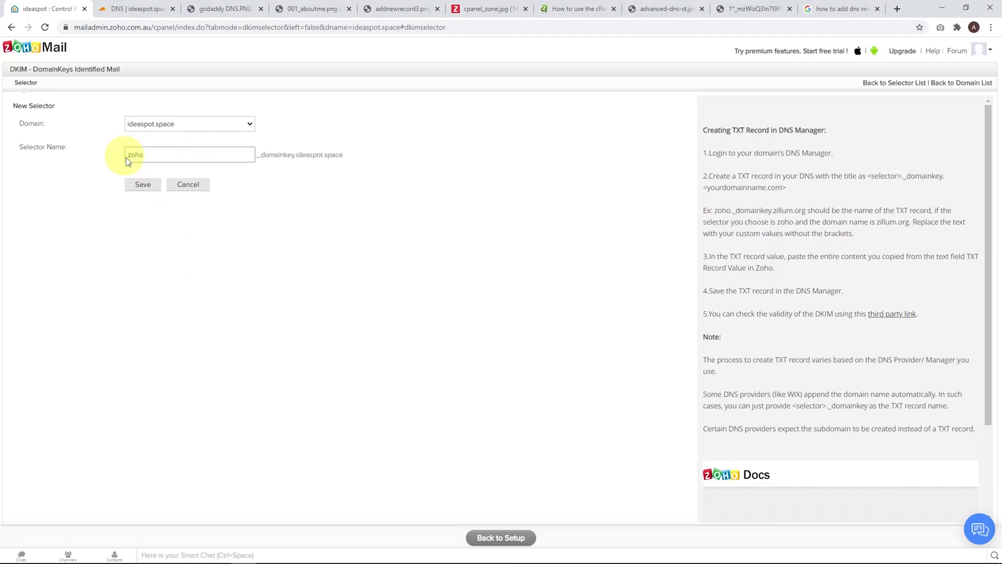
{"action": "left_click", "coordinate": [142, 189]}
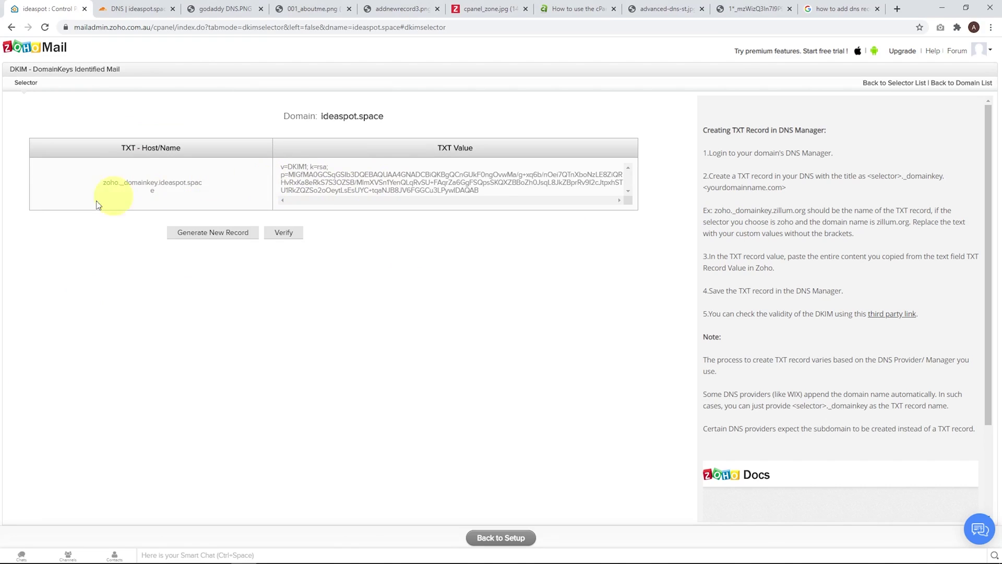
Step: Copy the DKIM host name zoho._domainkey.ideaspot.space
{"action": "left_click_drag", "start_coordinate": [162, 194], "coordinate": [94, 177]}
{"action": "right_click", "coordinate": [127, 183]}
{"action": "left_click", "coordinate": [137, 191]}
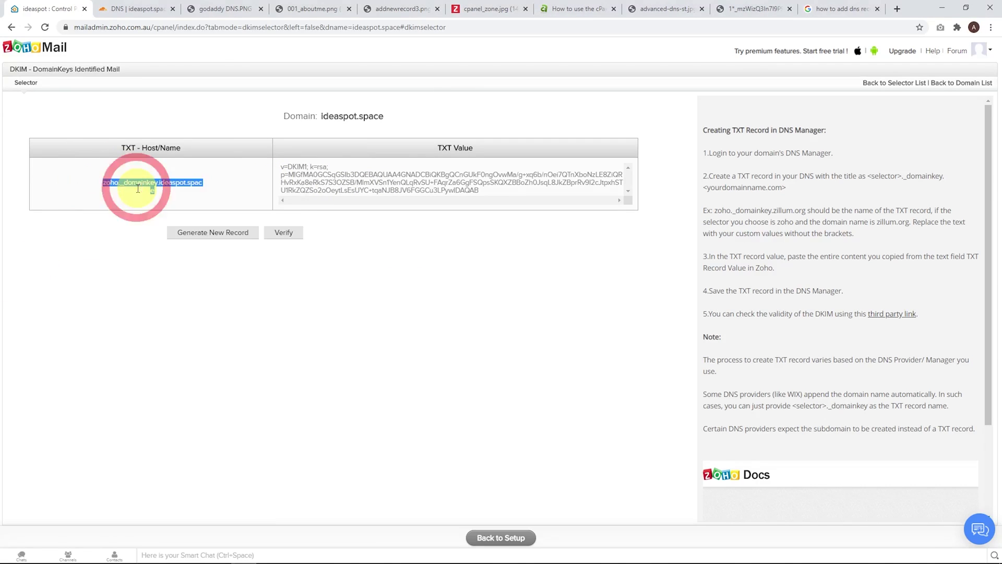
{"action": "left_click", "coordinate": [128, 9]}
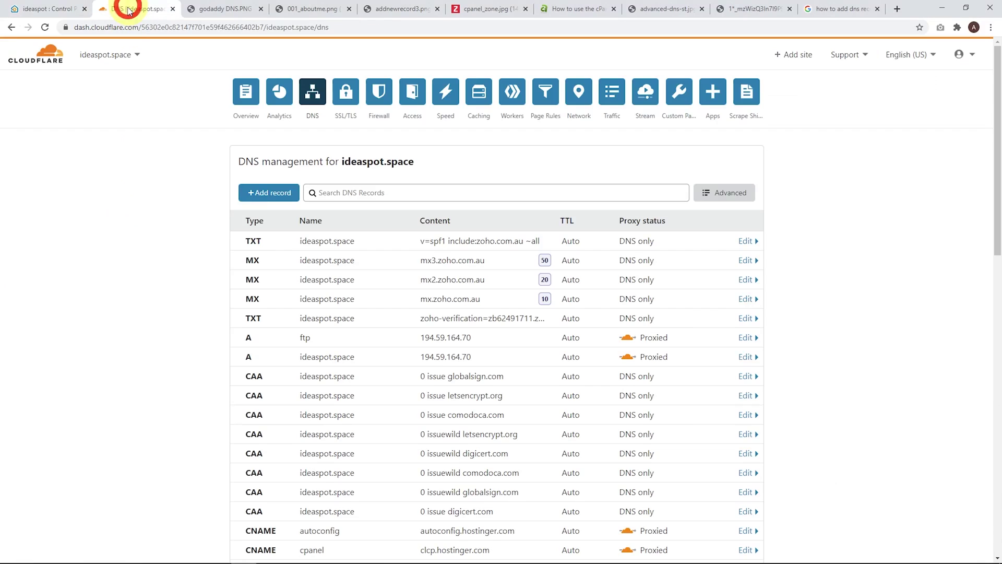
Step: Start a new TXT record named zoho._domainkey.ideaspot.space
{"action": "left_click", "coordinate": [269, 192]}
{"action": "left_click", "coordinate": [269, 263]}
{"action": "scroll", "coordinate": [264, 327], "scroll_direction": "down", "scroll_amount": 5}
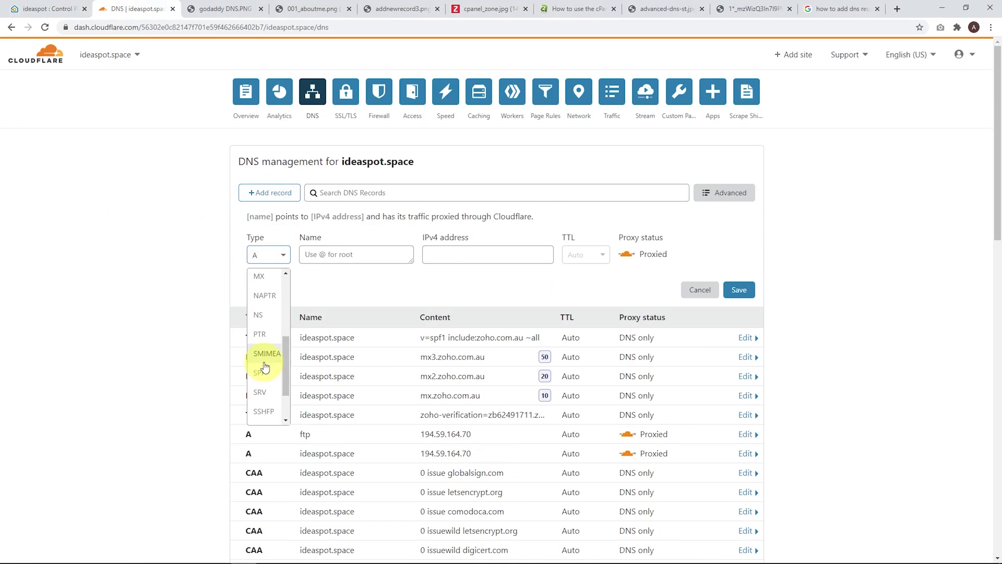
{"action": "left_click", "coordinate": [256, 396]}
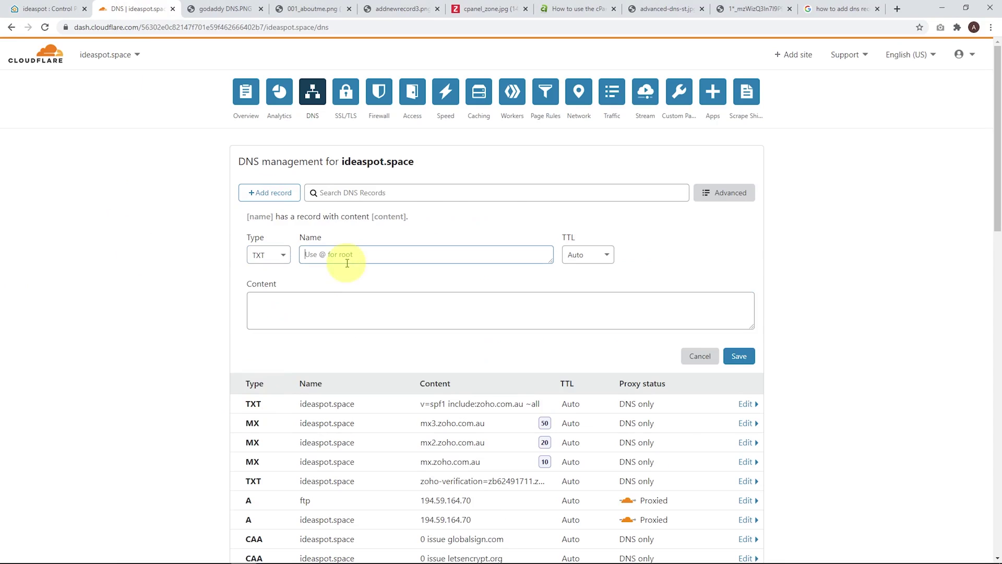
{"action": "left_click", "coordinate": [333, 261]}
{"action": "key", "text": "ctrl+v"}
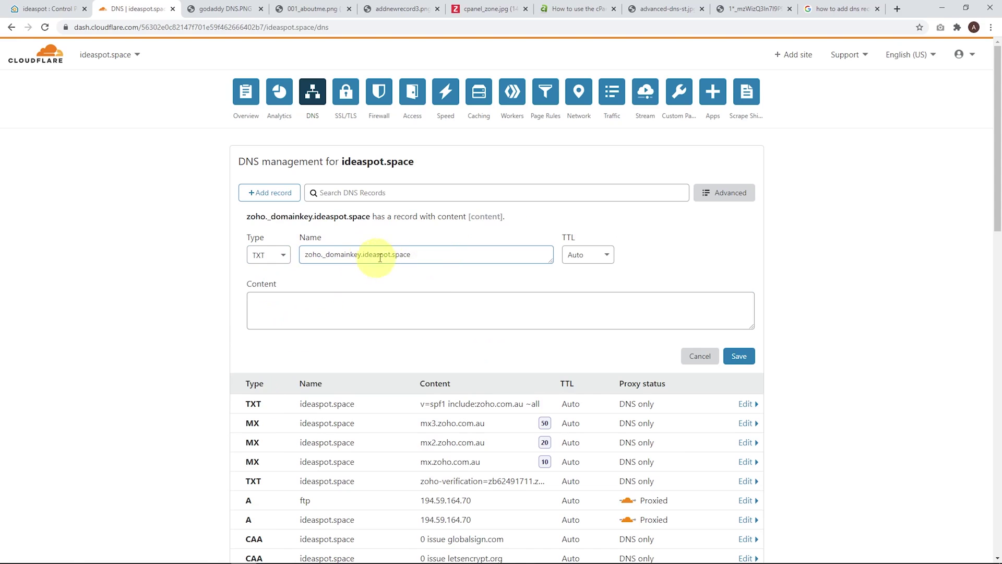
Step: Paste Zoho's v=DKIM1 key value into the record content and save it
{"action": "left_click", "coordinate": [47, 9]}
{"action": "left_click", "coordinate": [386, 183]}
{"action": "right_click", "coordinate": [399, 183]}
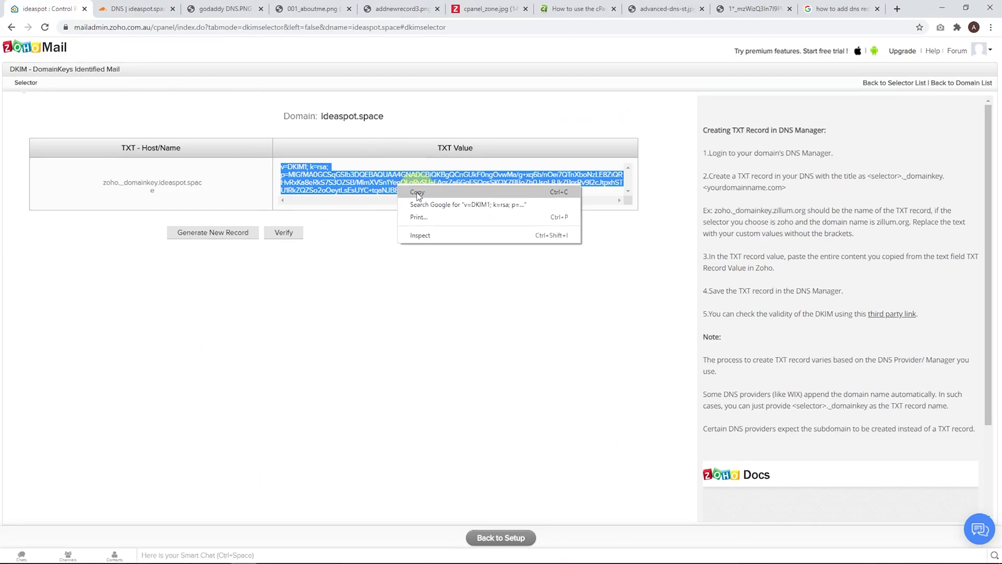
{"action": "left_click", "coordinate": [414, 191]}
{"action": "left_click", "coordinate": [136, 9]}
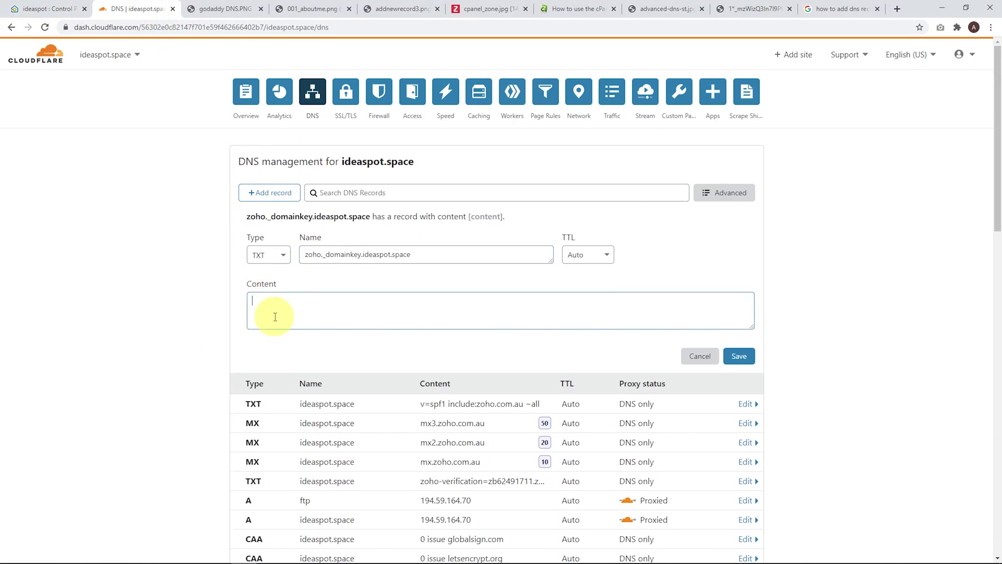
{"action": "key", "text": "ctrl+v"}
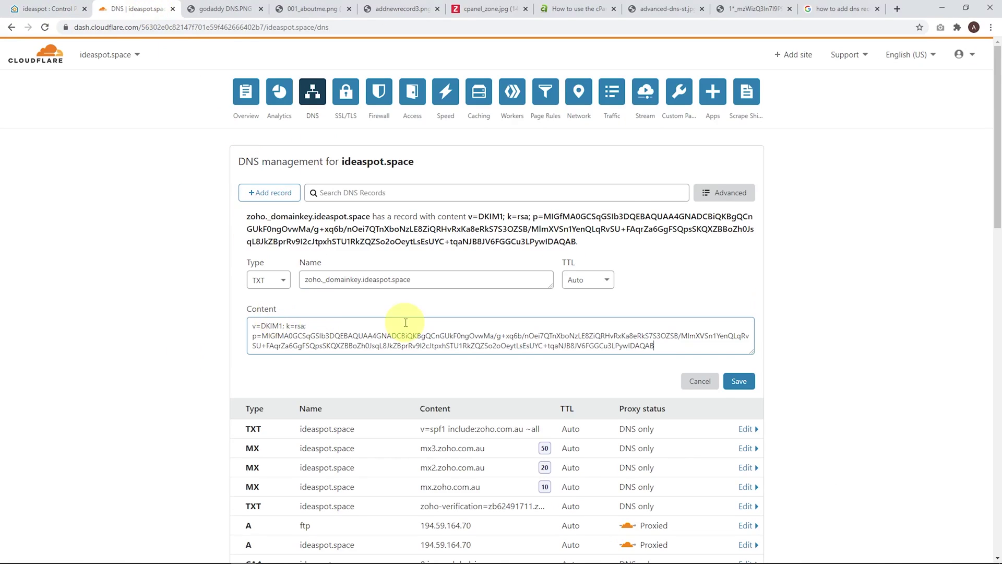
{"action": "left_click", "coordinate": [750, 385]}
{"action": "key", "text": "ctrl+1"}
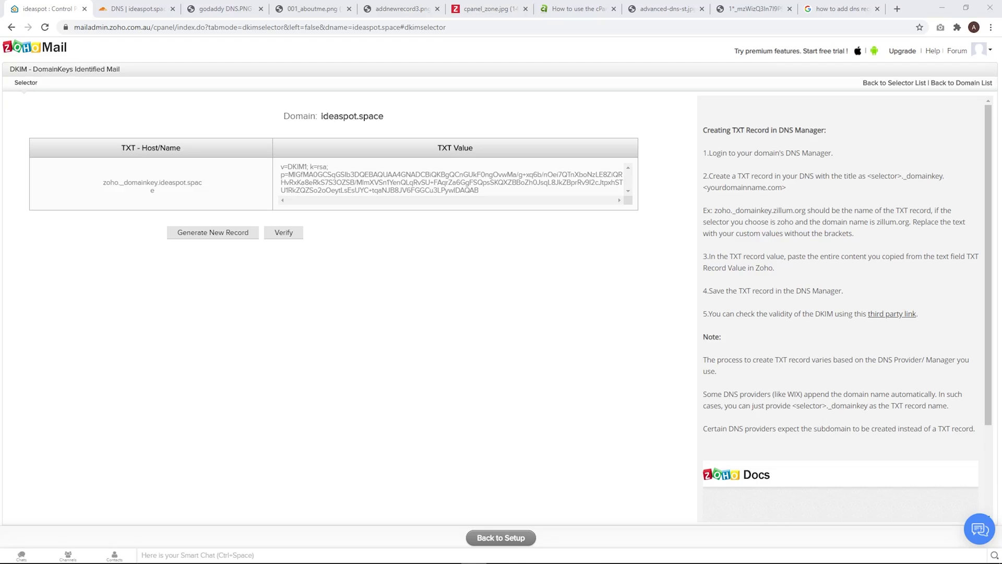
Step: Verify the zoho DKIM record and confirm DKIM shows enabled for ideaspot.space
{"action": "left_click", "coordinate": [282, 236]}
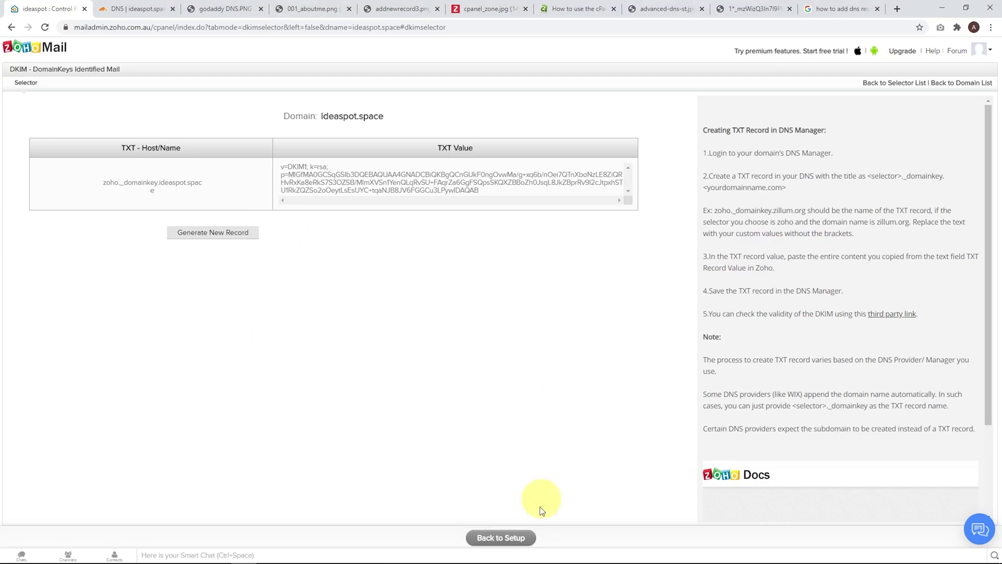
{"action": "left_click", "coordinate": [521, 538]}
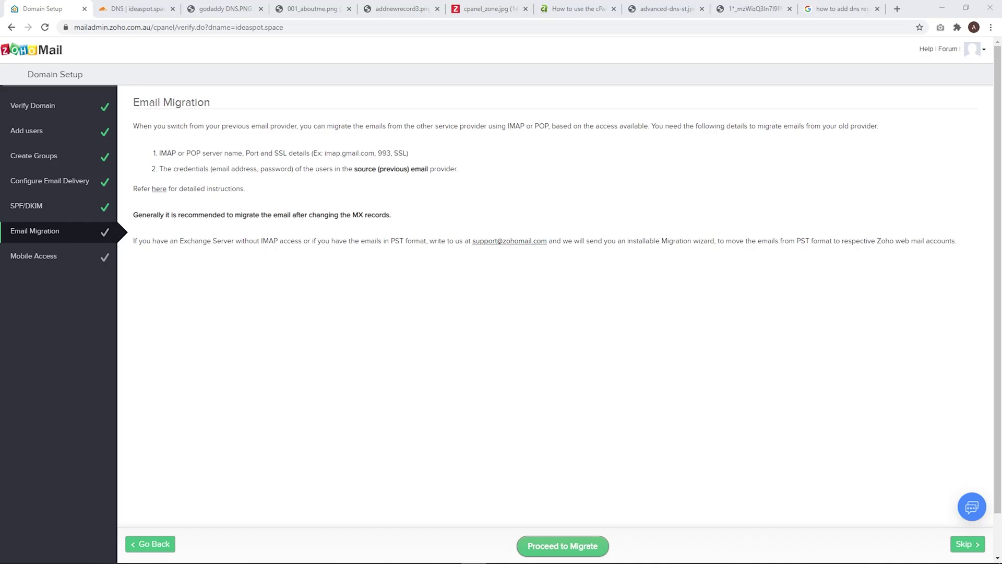
{"action": "left_click", "coordinate": [33, 209]}
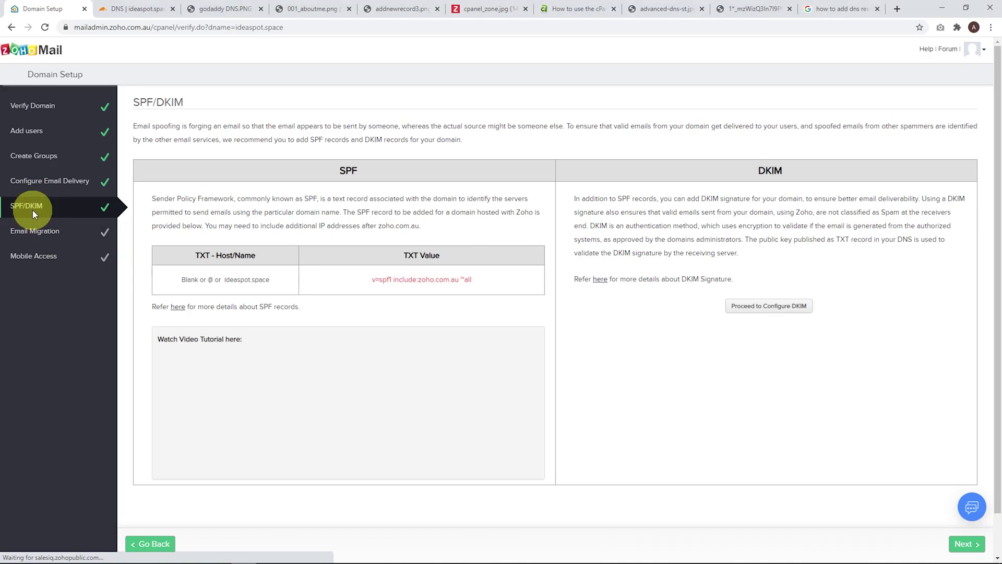
{"action": "left_click", "coordinate": [753, 309]}
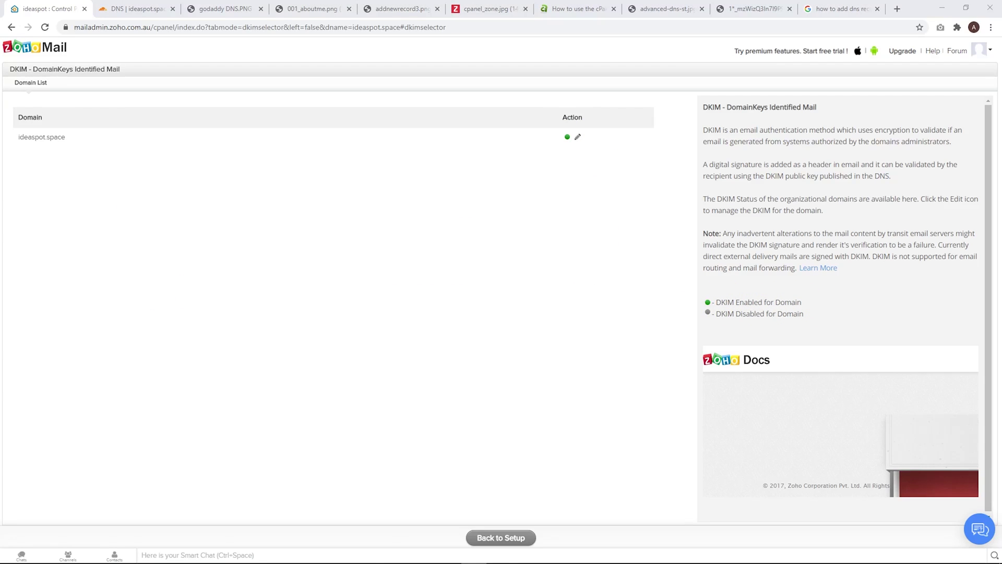
{"action": "left_click", "coordinate": [502, 539]}
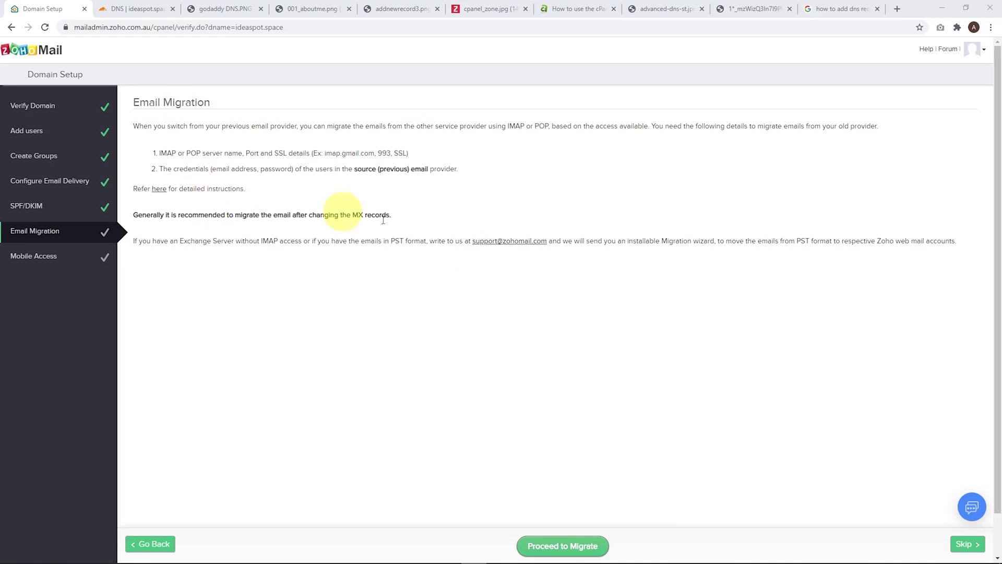
Step: Skip Email Migration and Mobile Access, then go to Zoho Workplace
{"action": "left_click", "coordinate": [966, 544]}
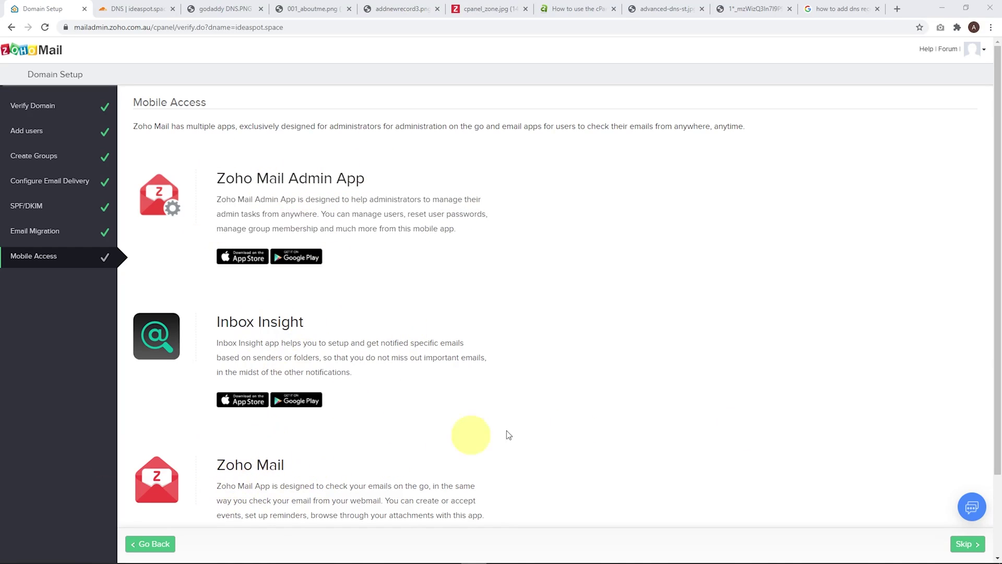
{"action": "left_click", "coordinate": [970, 546]}
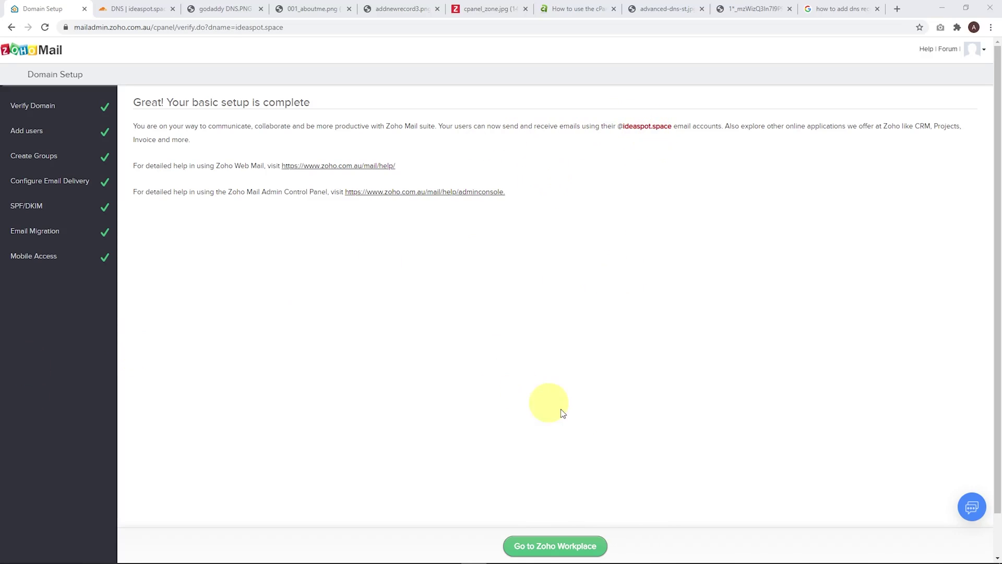
{"action": "left_click", "coordinate": [541, 547]}
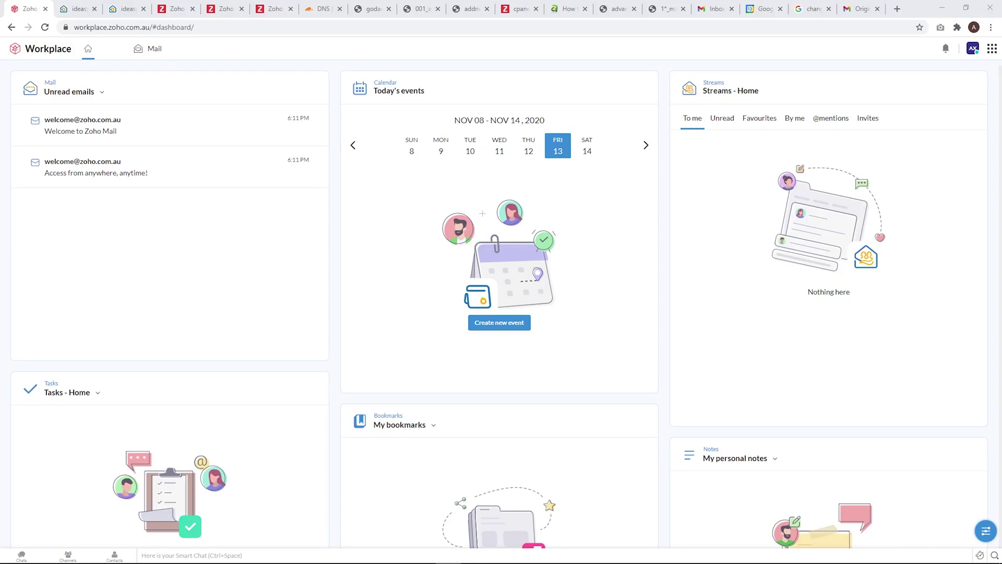
Step: Send 'test email' with body 'test our new email!' to the Gmail account
{"action": "left_click", "coordinate": [151, 55]}
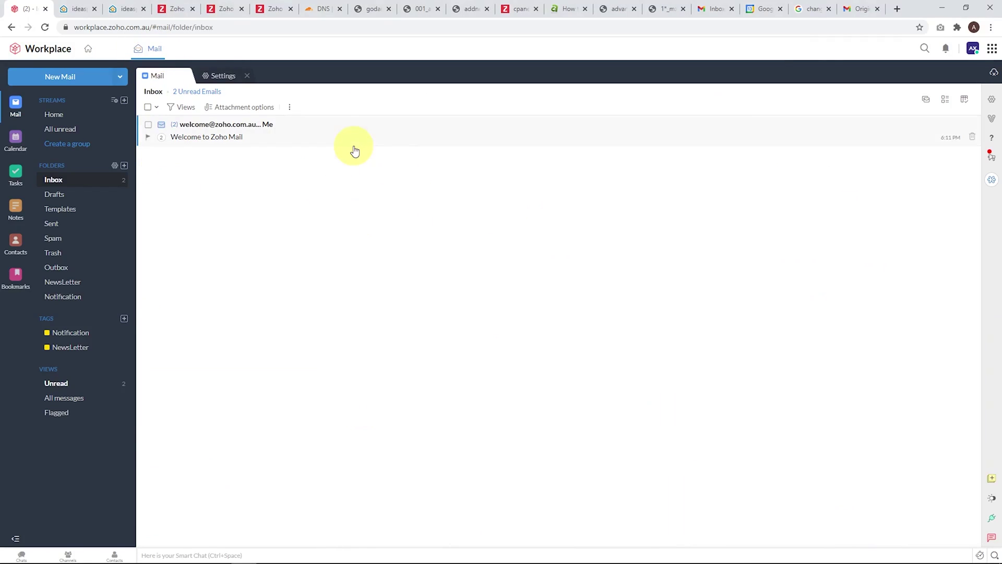
{"action": "left_click", "coordinate": [78, 78]}
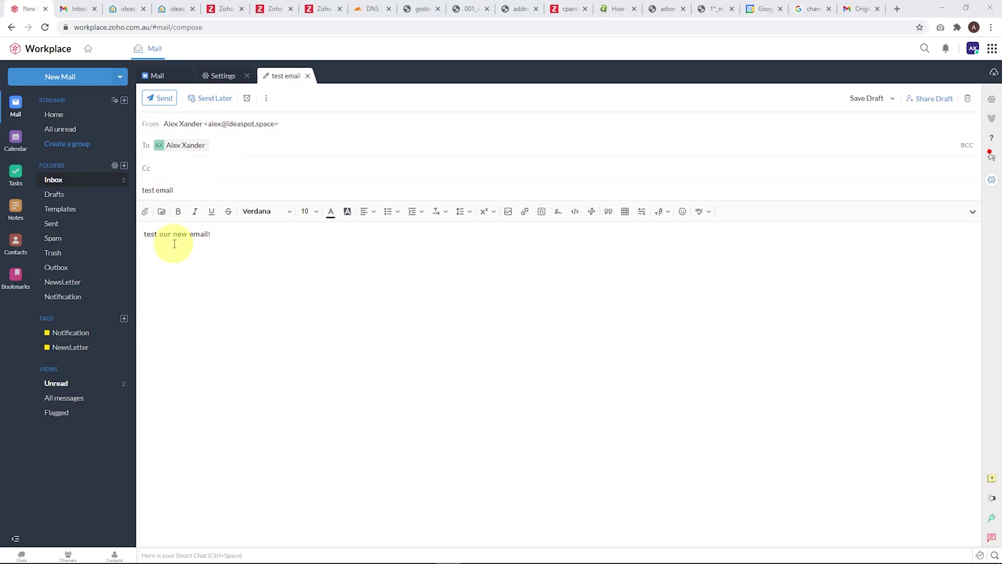
{"action": "left_click", "coordinate": [158, 98]}
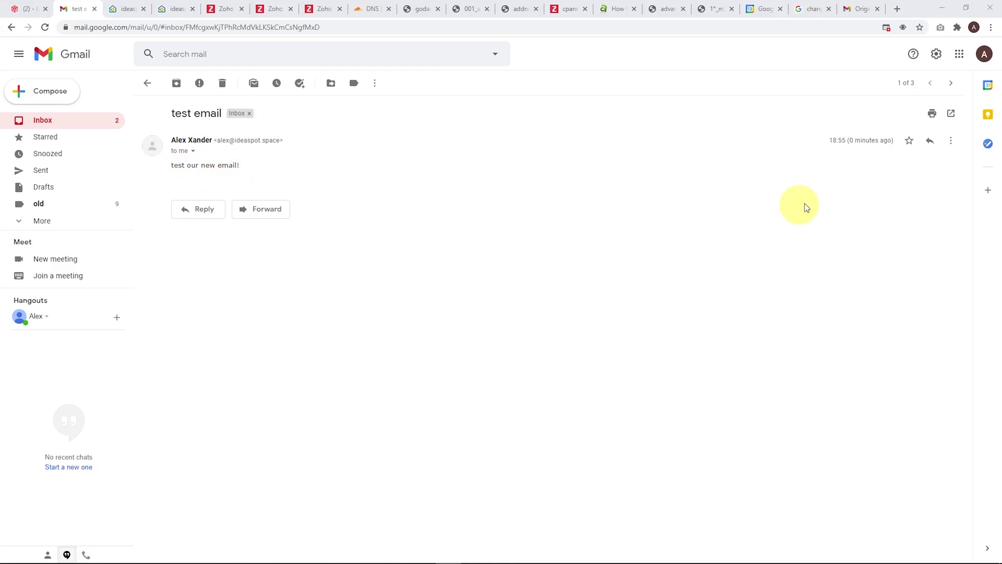
Step: Confirm via Show original that the Gmail test message passes SPF and DKIM for ideaspot.space, then return to Zoho Mail
{"action": "left_click", "coordinate": [951, 140]}
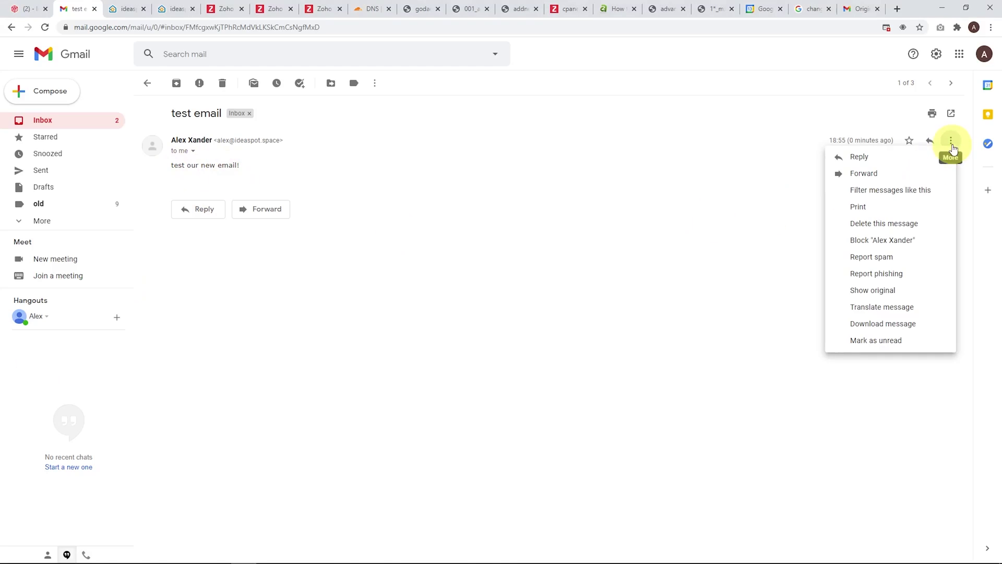
{"action": "left_click", "coordinate": [866, 291]}
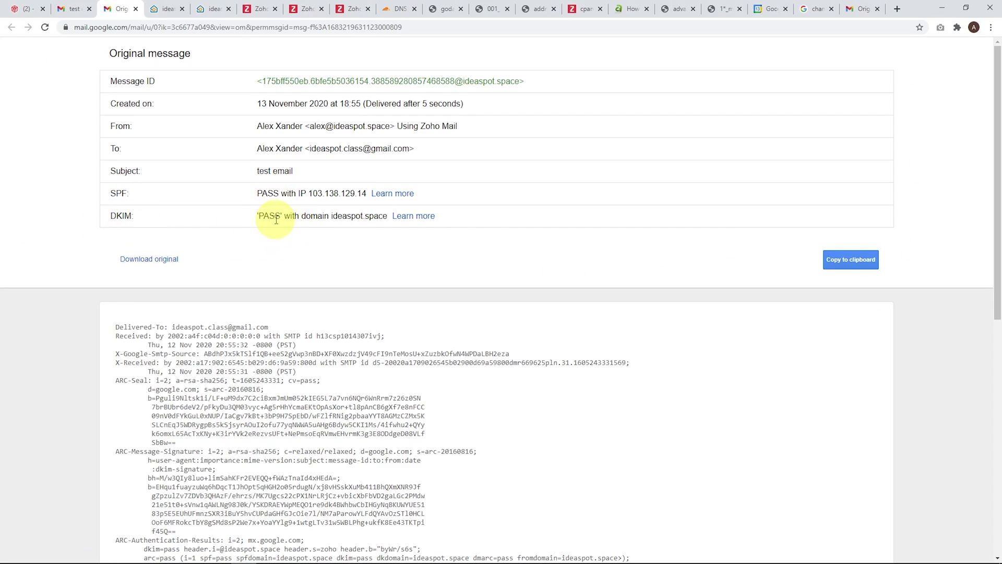
{"action": "key", "text": "ctrl+1"}
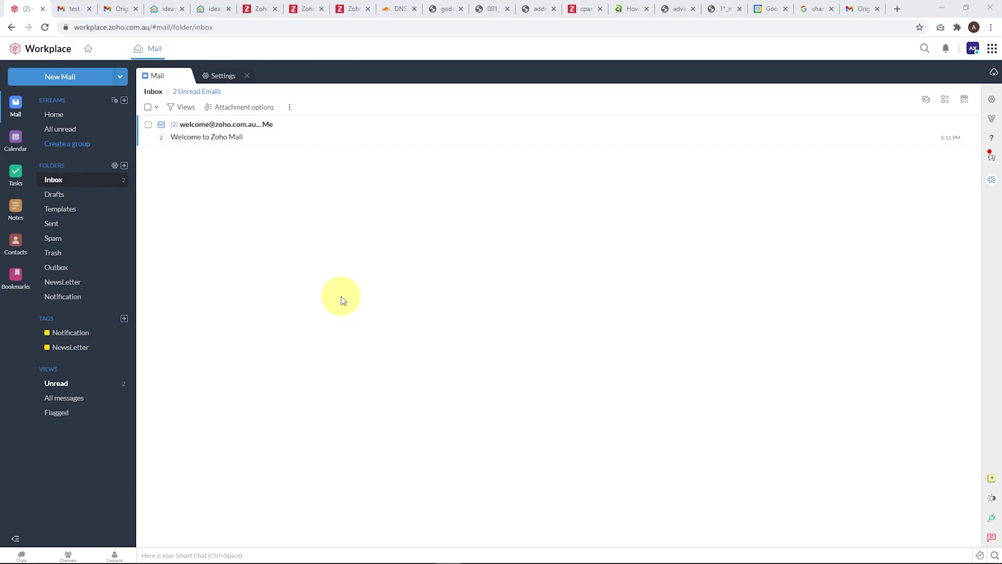
Step: Verify the SPF record for ideaspot.space in the Zoho Mail admin Control Panel
{"action": "left_click", "coordinate": [974, 52]}
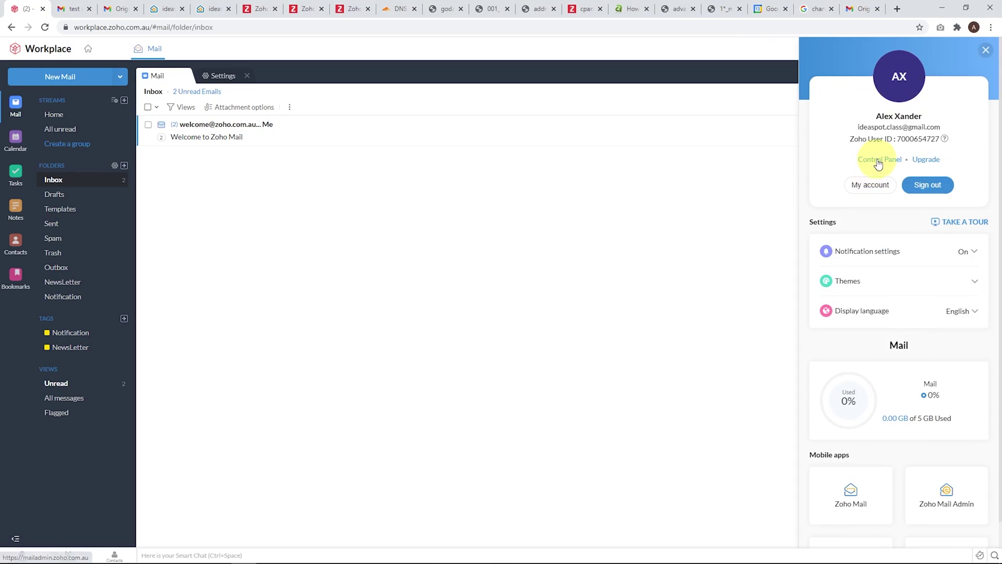
{"action": "left_click", "coordinate": [879, 162]}
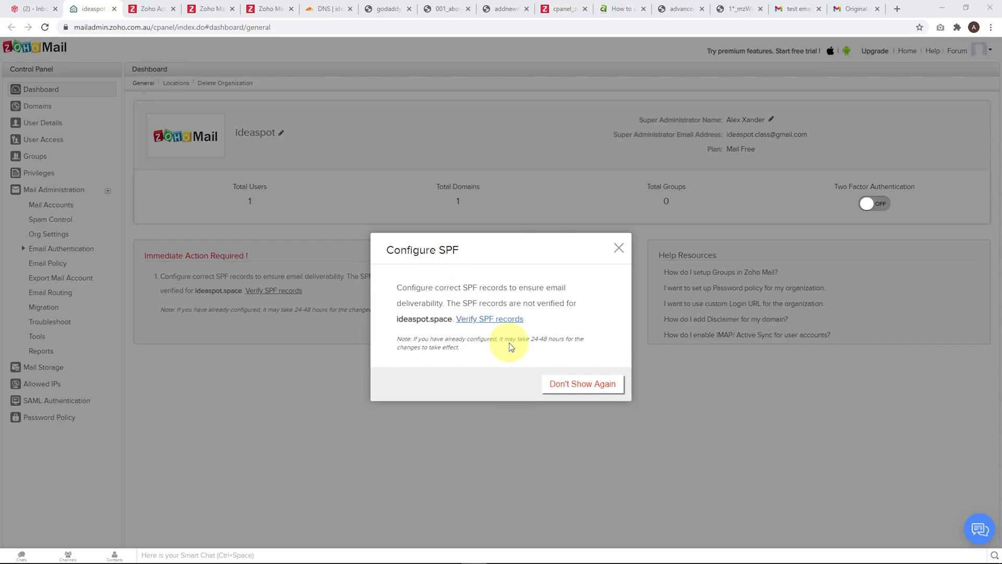
{"action": "left_click", "coordinate": [479, 319]}
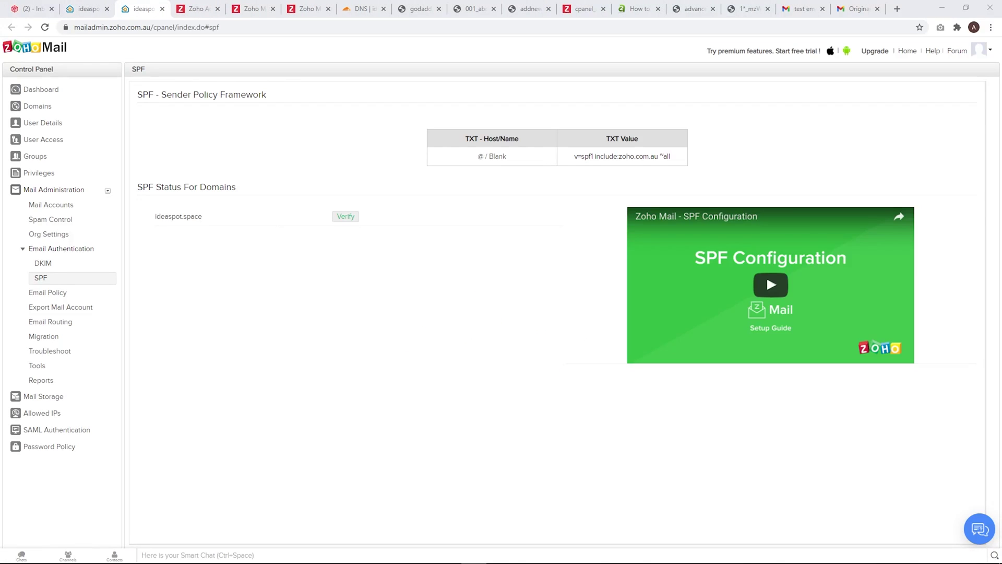
{"action": "left_click", "coordinate": [344, 217]}
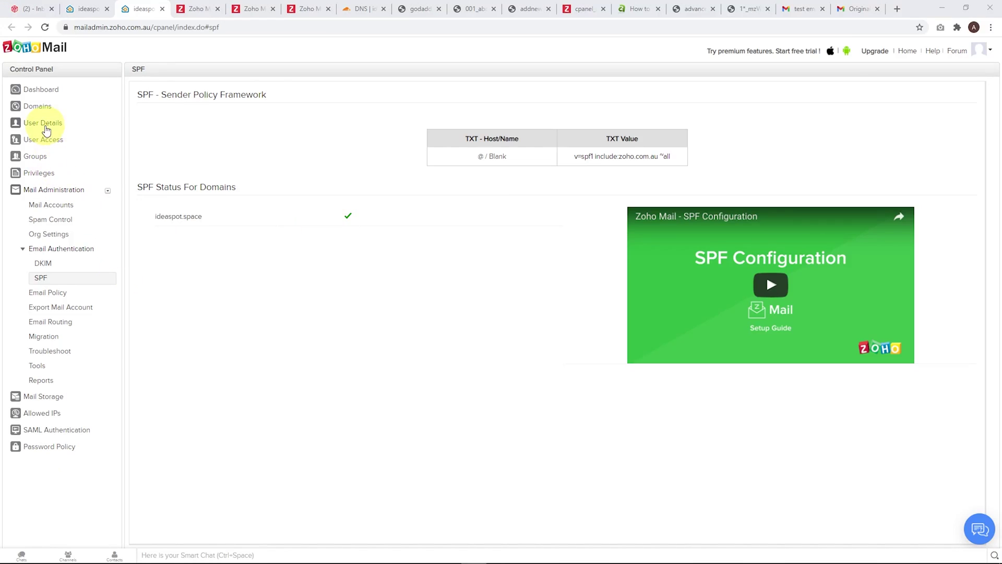
{"action": "left_click", "coordinate": [56, 123]}
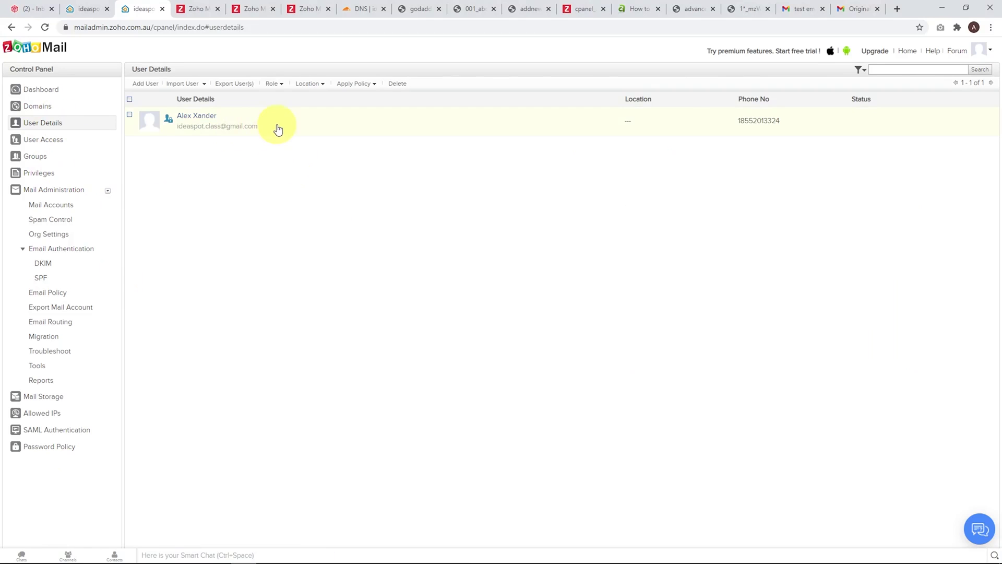
Step: Start adding a new user to the ideaspot.space organisation
{"action": "left_click", "coordinate": [145, 88]}
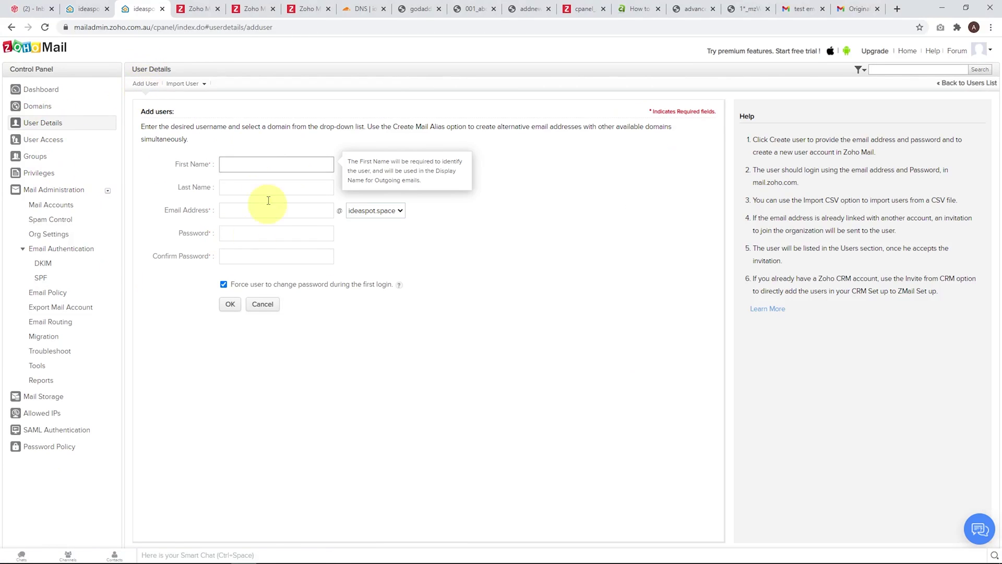